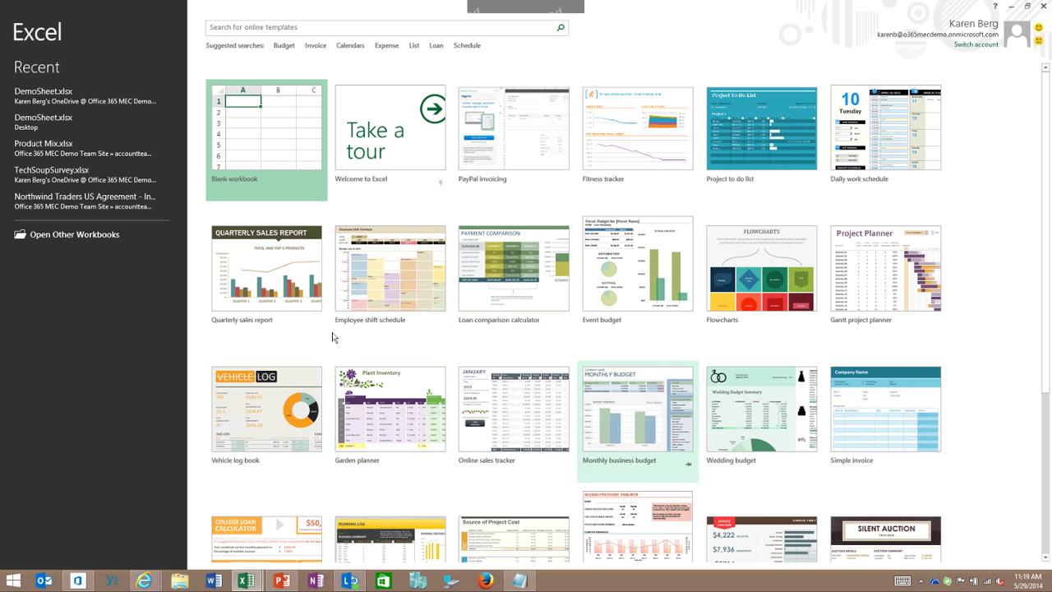
Step: Search online templates for 'Calendars' and create a workbook from the Student calendar (Mon) template
key(Tab)
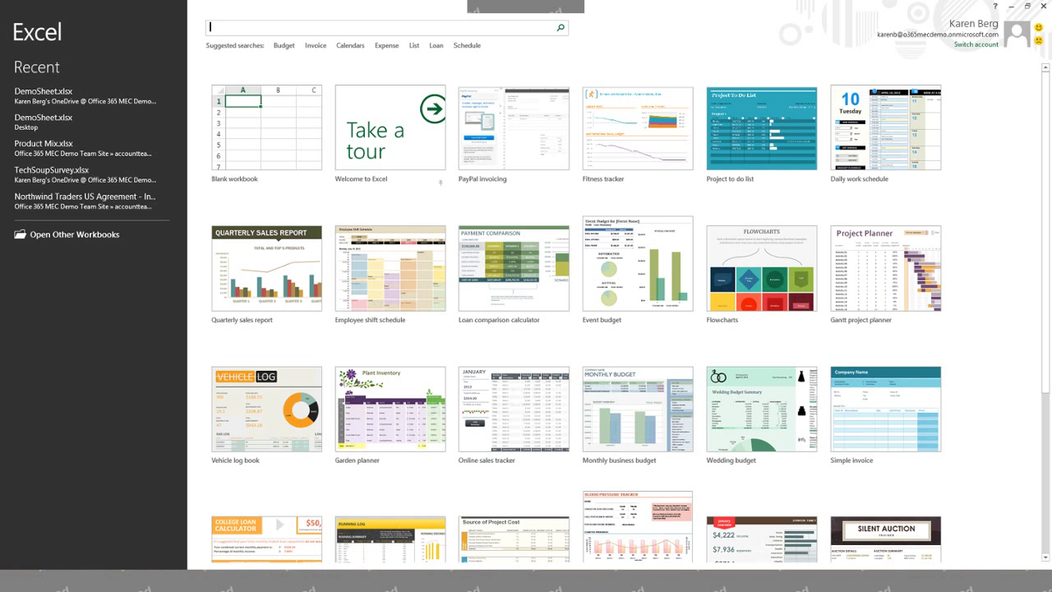
text(Calendars)
key(Return)
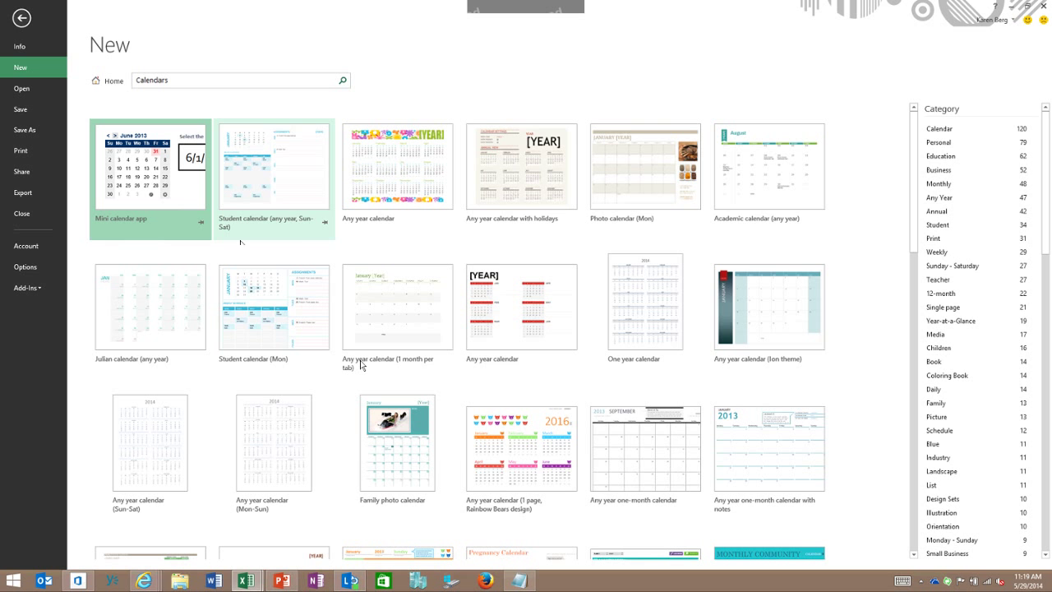
double_click(284, 288)
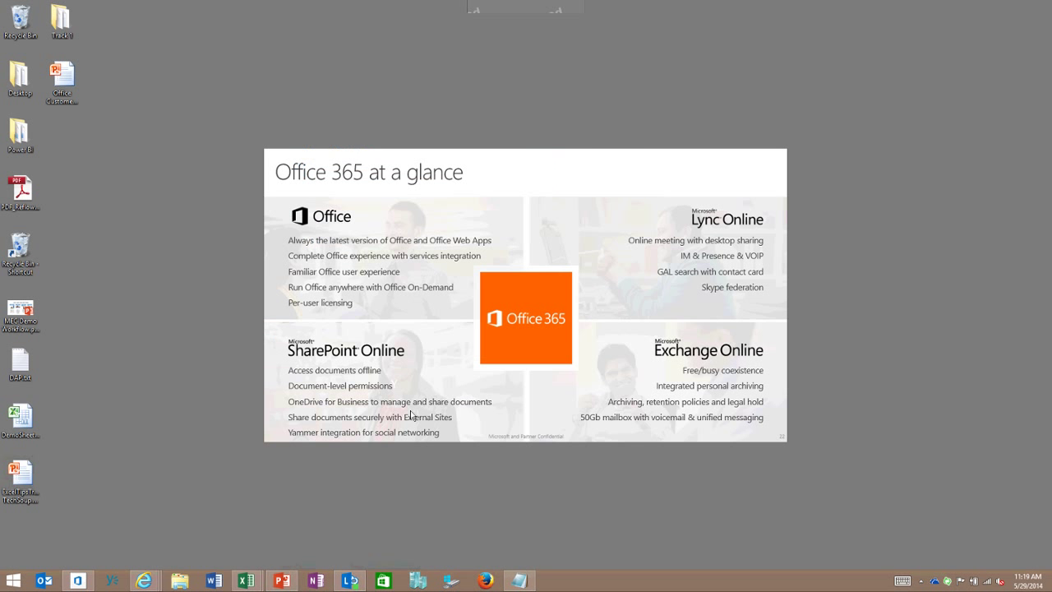
Step: Bring back the All-Time Summer Olympics medal table workbook from the Excel taskbar preview
mouse_move(245, 580)
click(188, 518)
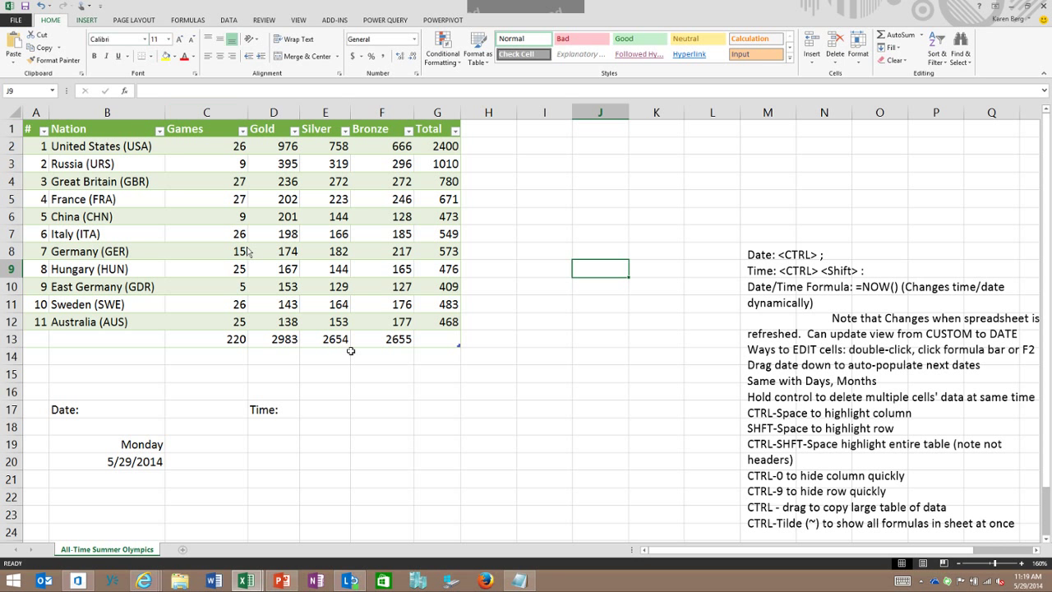
click(86, 20)
key(alt+Right)
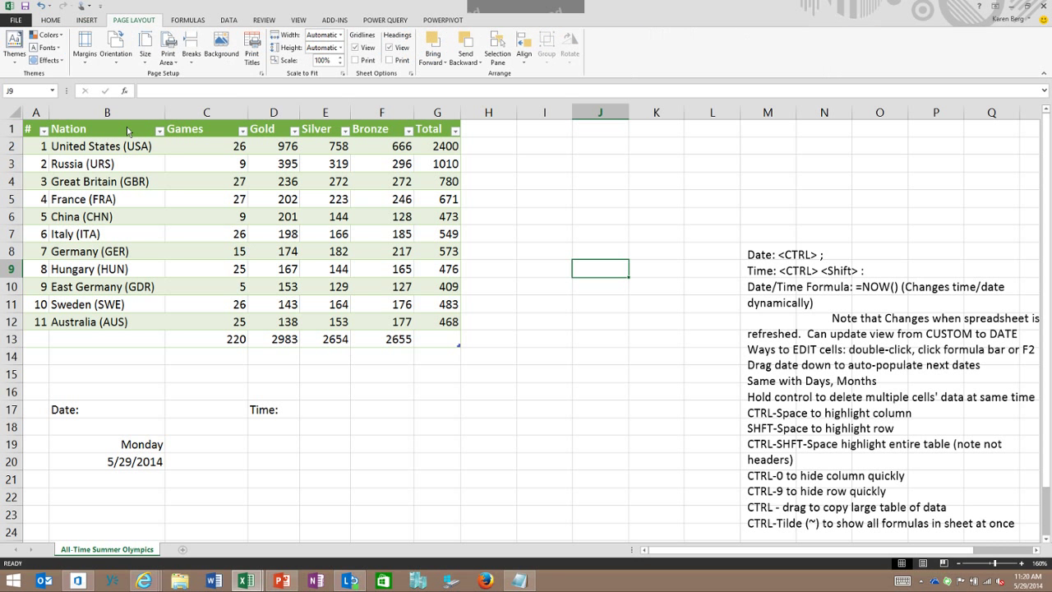
key(Right)
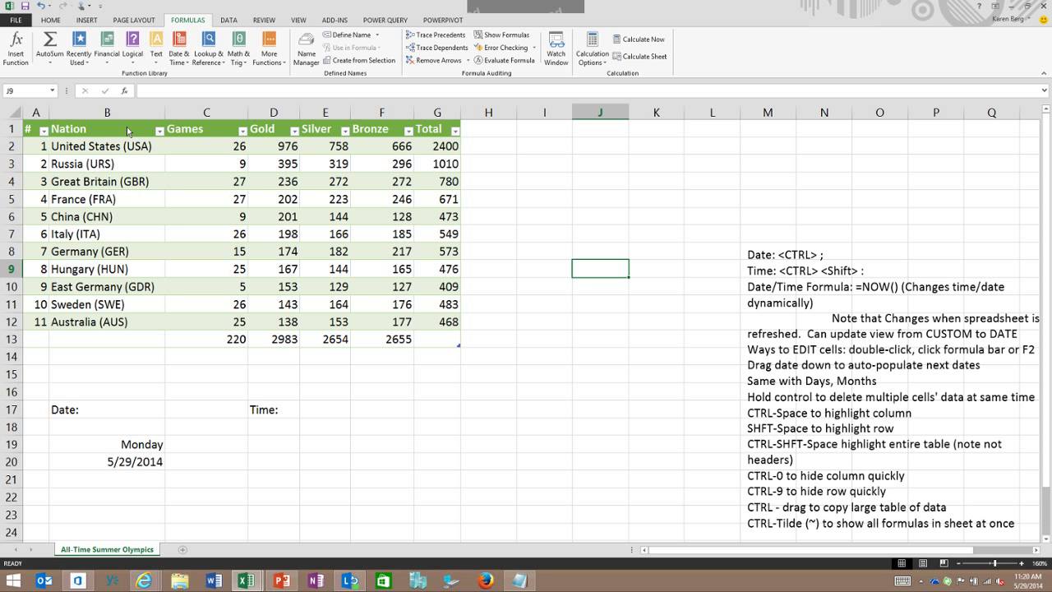
key(Right)
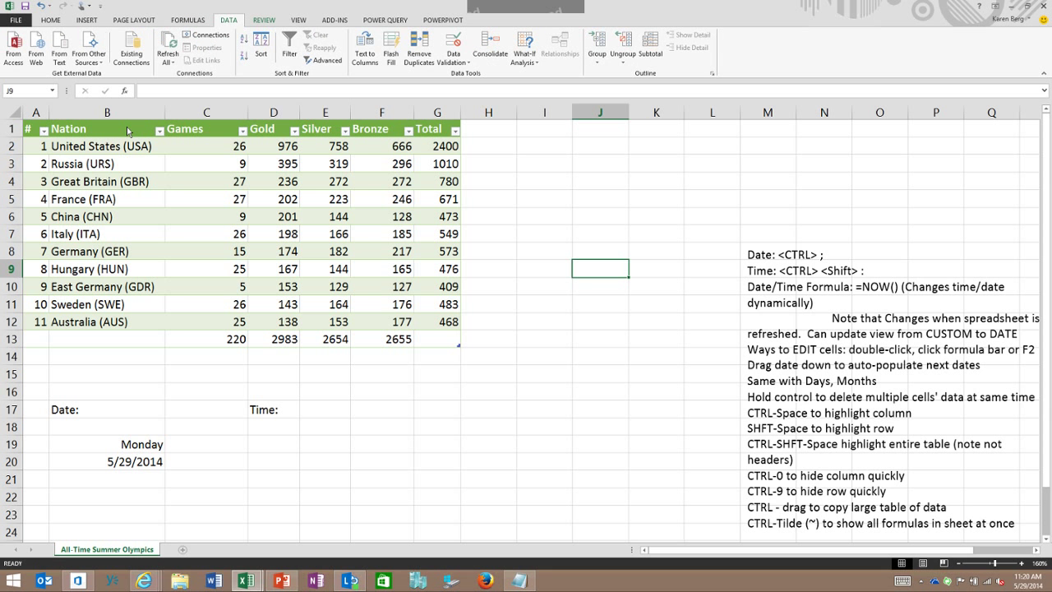
key(Right)
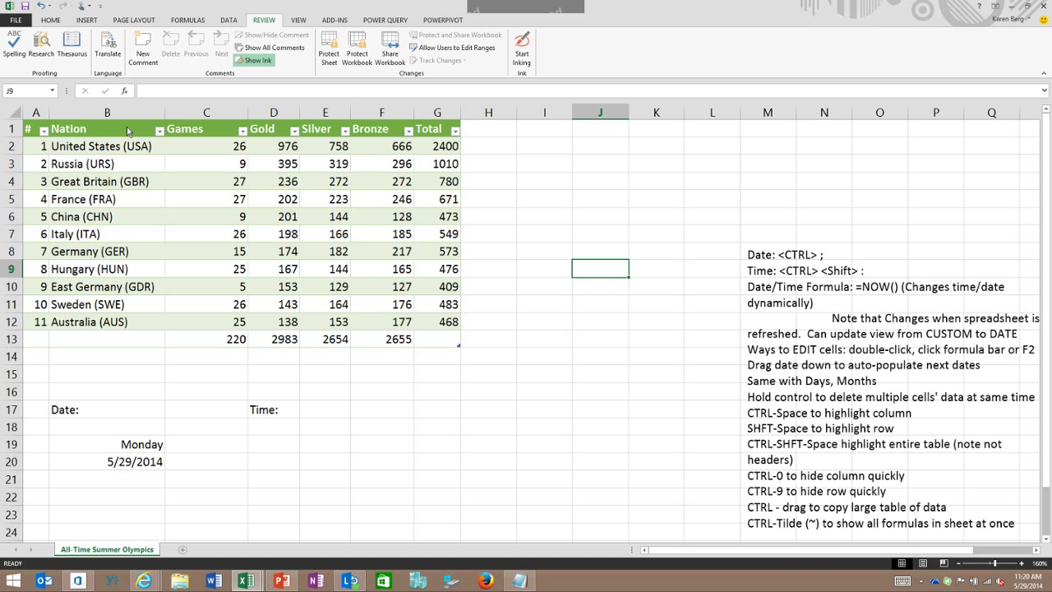
key(Right)
key(Right)
key(Right)
key(Right)
key(Right)
key(Right)
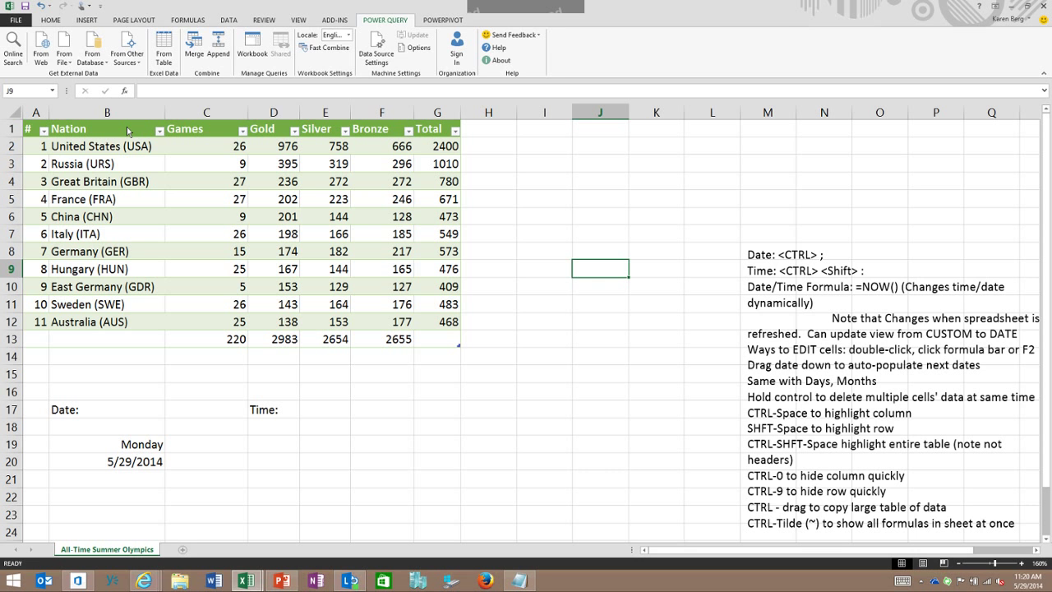
click(51, 20)
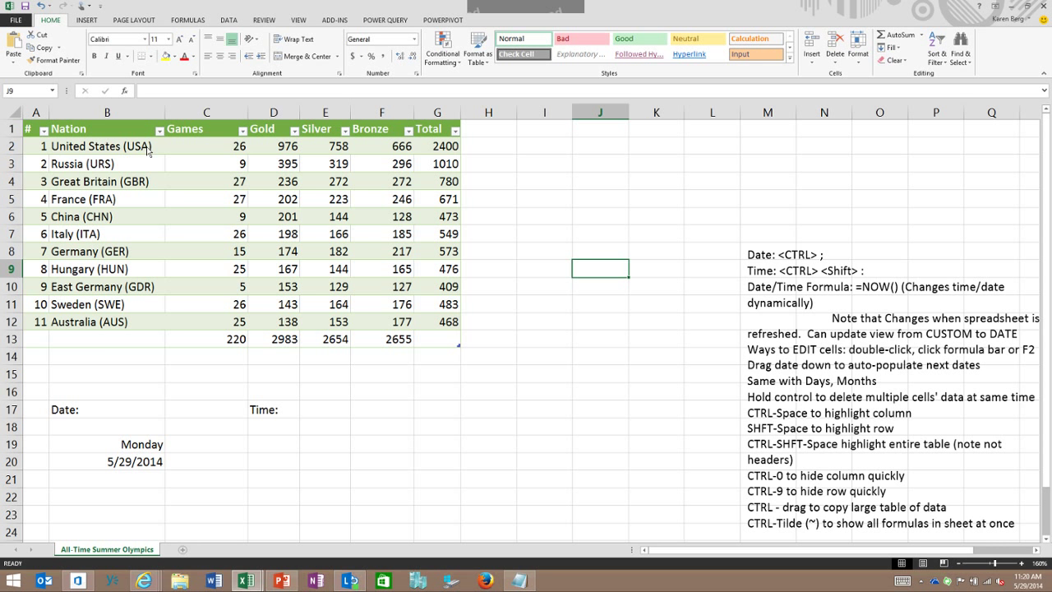
Step: Insert today's date, 5/29/2014, into C17 beside the Date: label with Ctrl+;
click(205, 409)
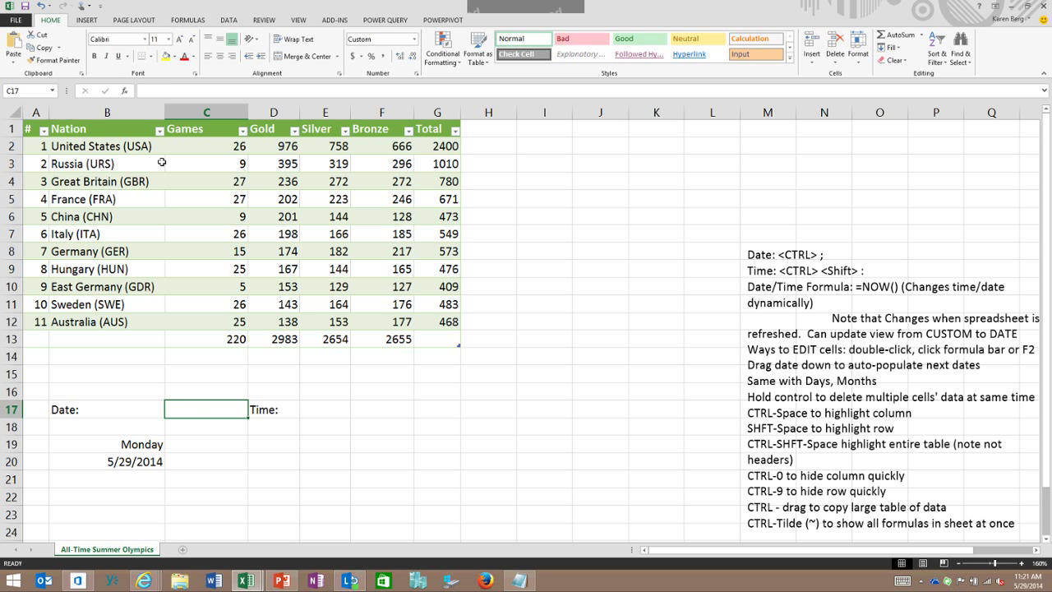
key(ctrl+semicolon)
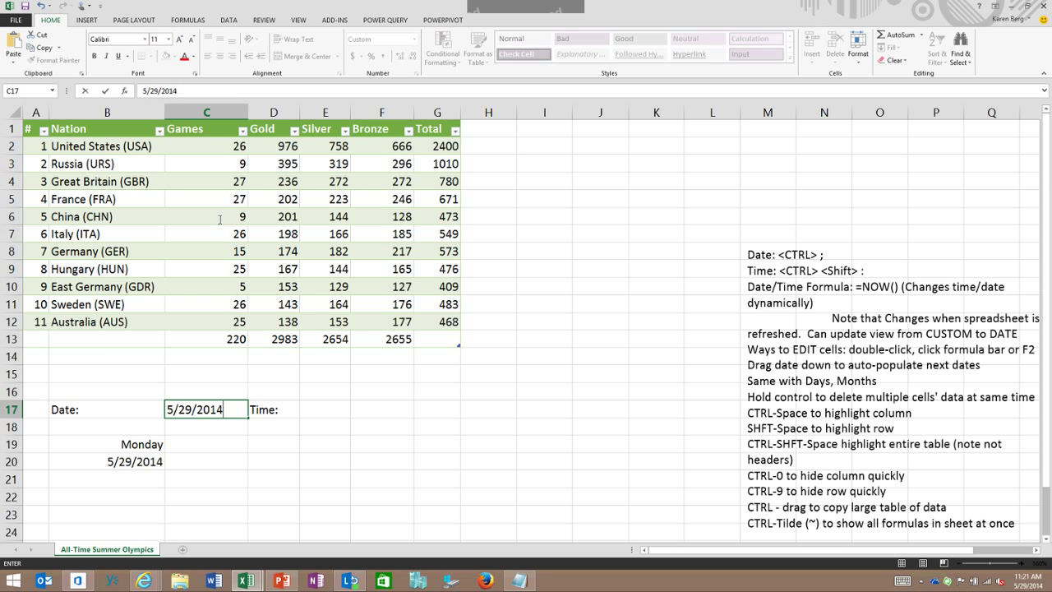
key(Return)
key(Return)
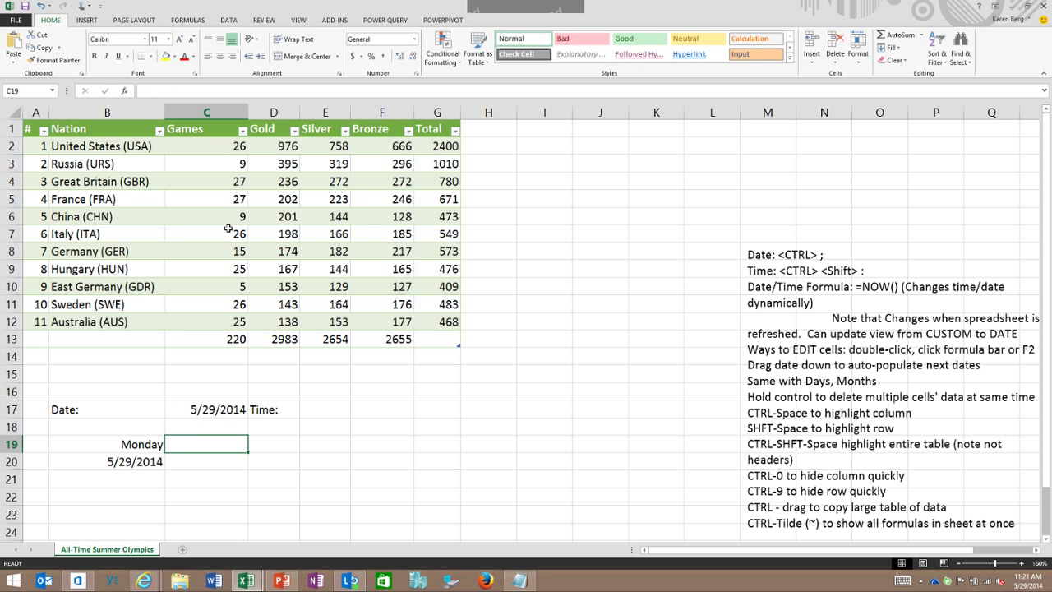
Step: Test the Ctrl+; date shortcut in C19 twice, clearing it each time so C19 stays empty
key(ctrl+semicolon)
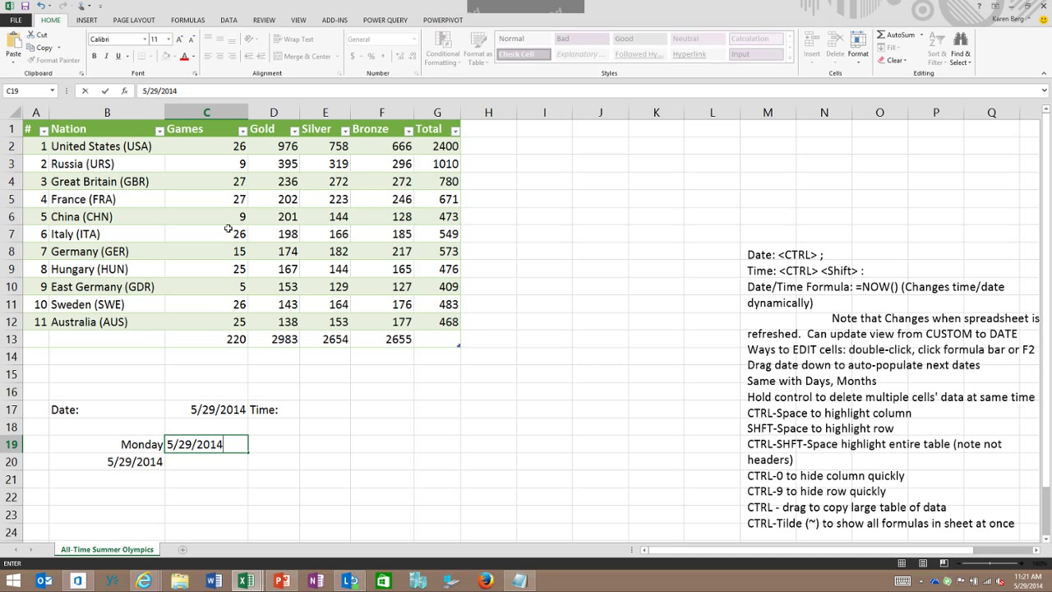
key(BackSpace)
key(BackSpace)
key(BackSpace)
key(BackSpace)
key(BackSpace)
key(BackSpace)
key(BackSpace)
key(BackSpace)
key(BackSpace)
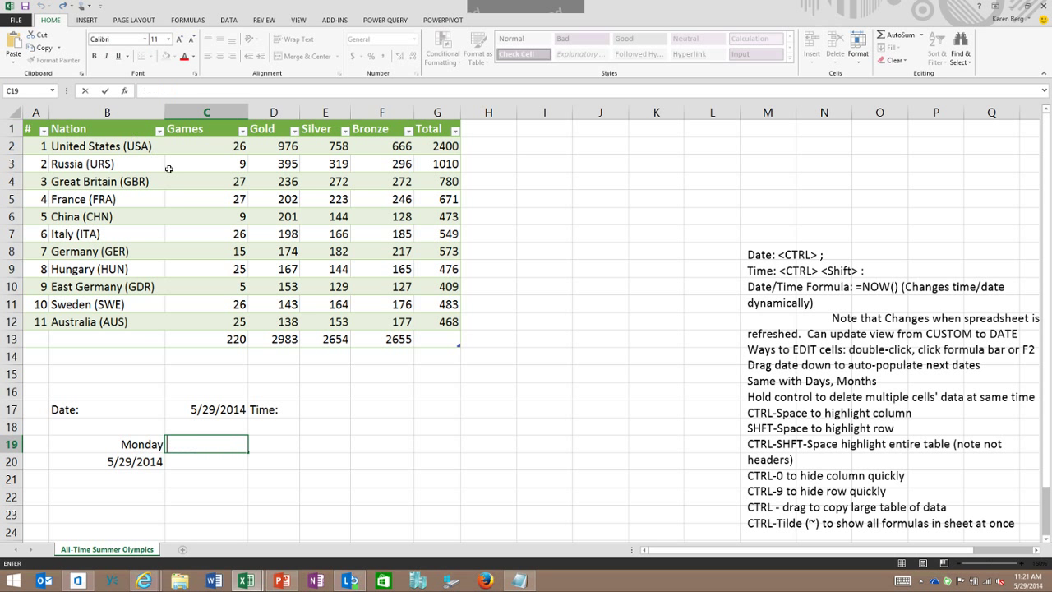
key(ctrl+semicolon)
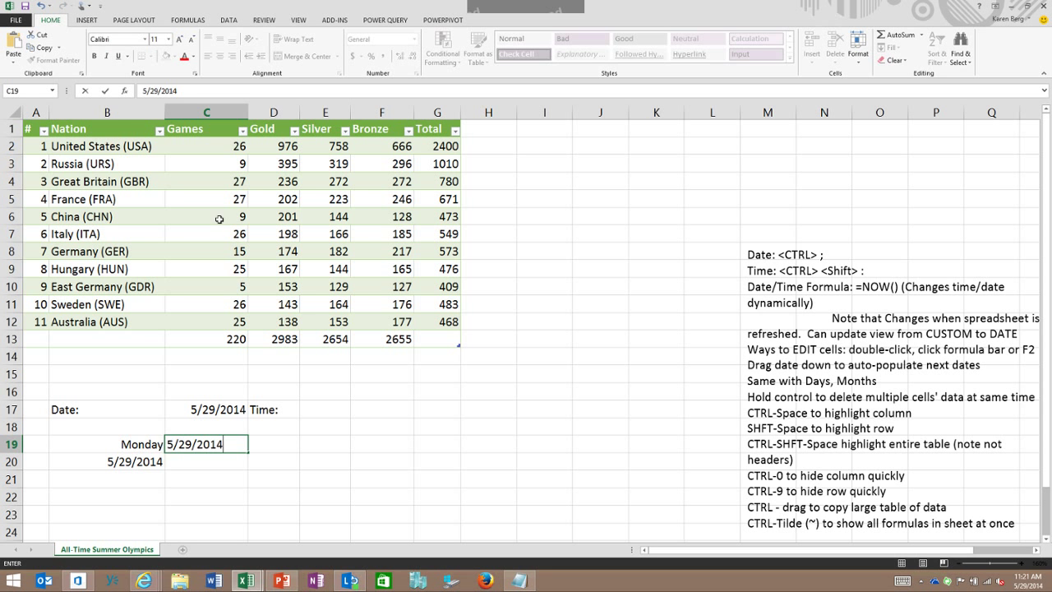
key(BackSpace)
key(BackSpace)
key(BackSpace)
key(BackSpace)
key(BackSpace)
key(BackSpace)
key(BackSpace)
key(BackSpace)
key(BackSpace)
key(Up)
key(Up)
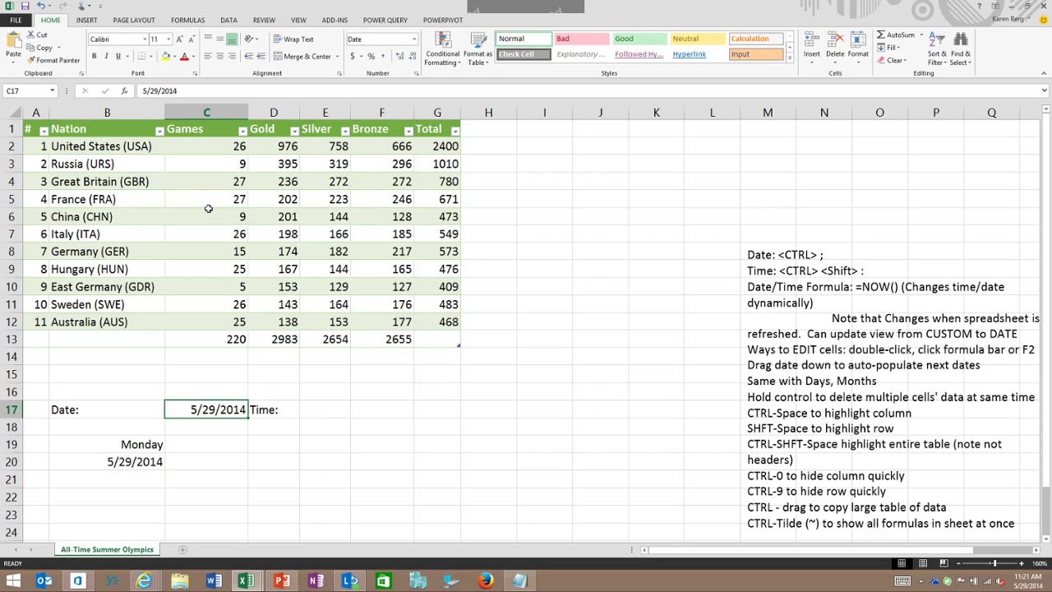
key(Right)
key(Right)
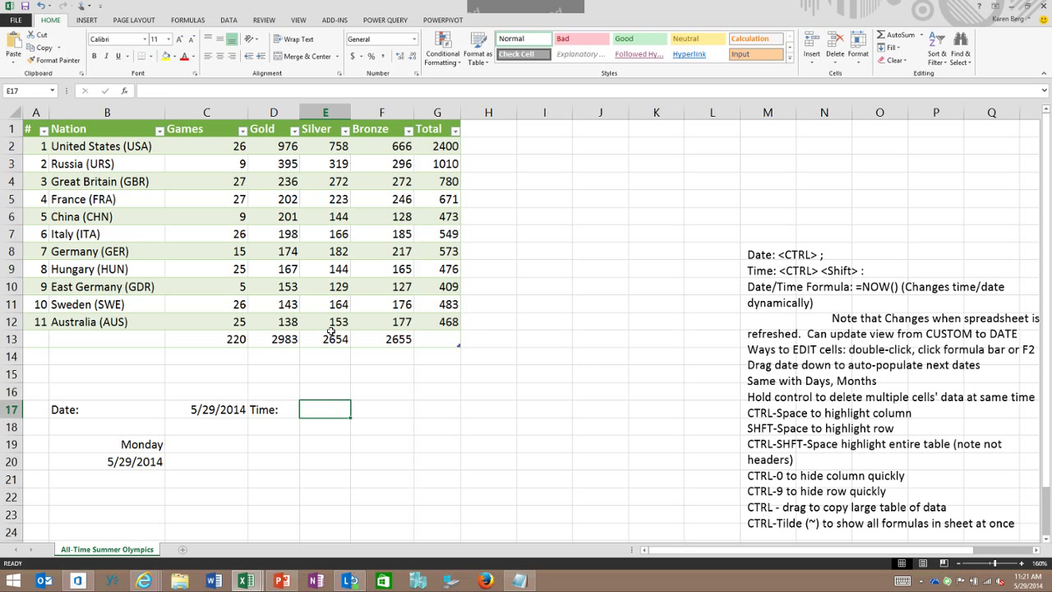
Step: Insert the current time, 11:21 AM, into E17 with Ctrl+Shift+:
key(ctrl+shift+semicolon)
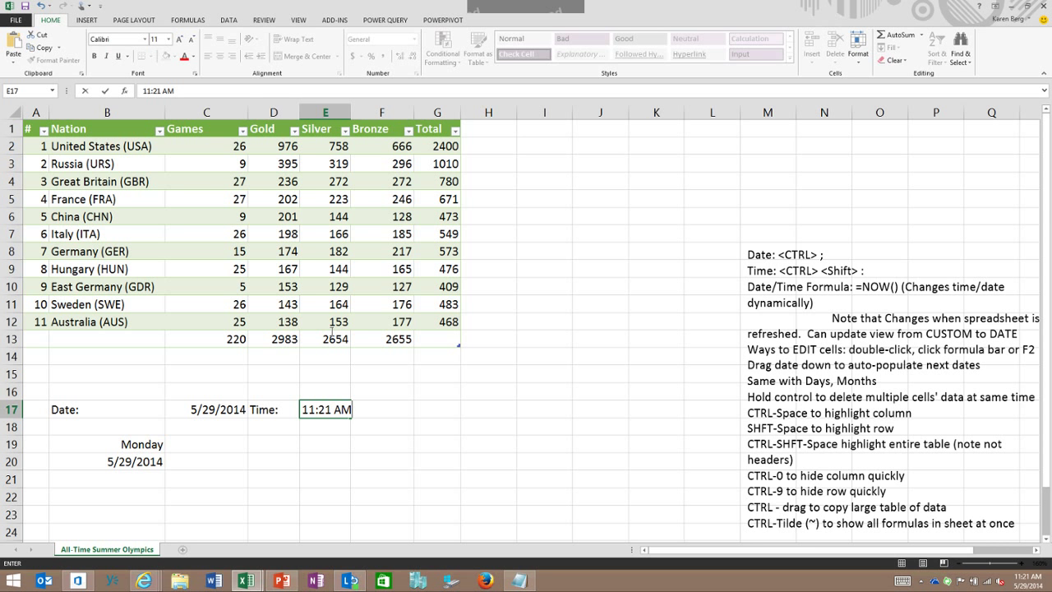
key(Return)
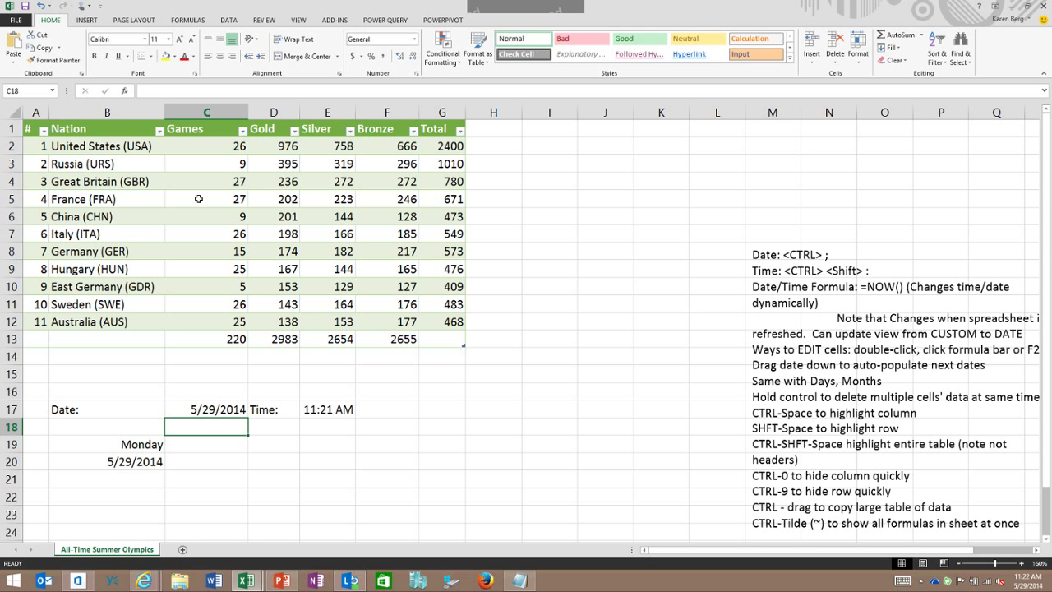
Step: Enter =now() in C18 and autofit column C to fit the date and time
text(=)
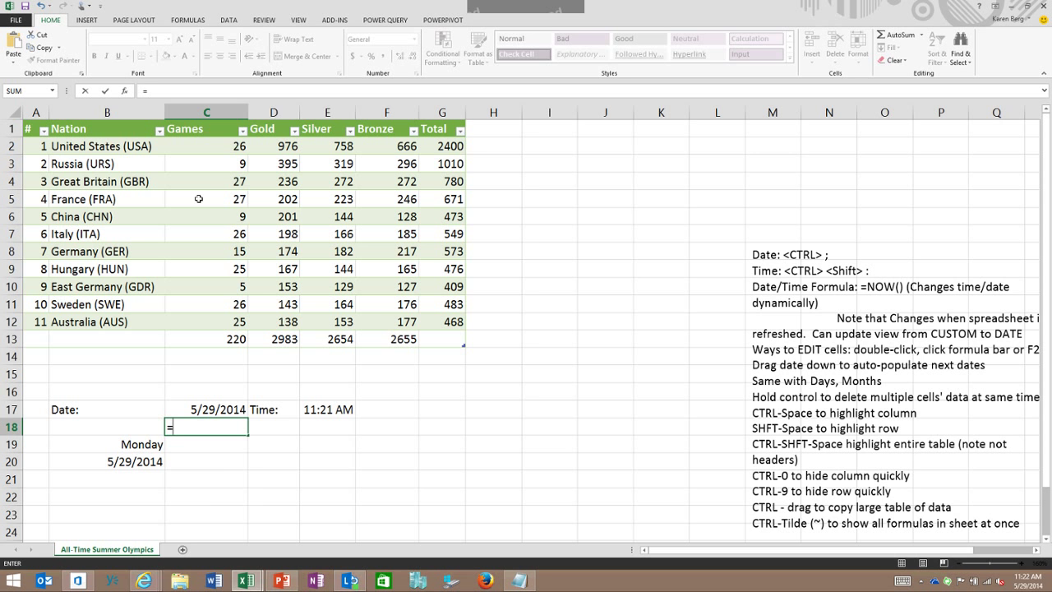
text(now)
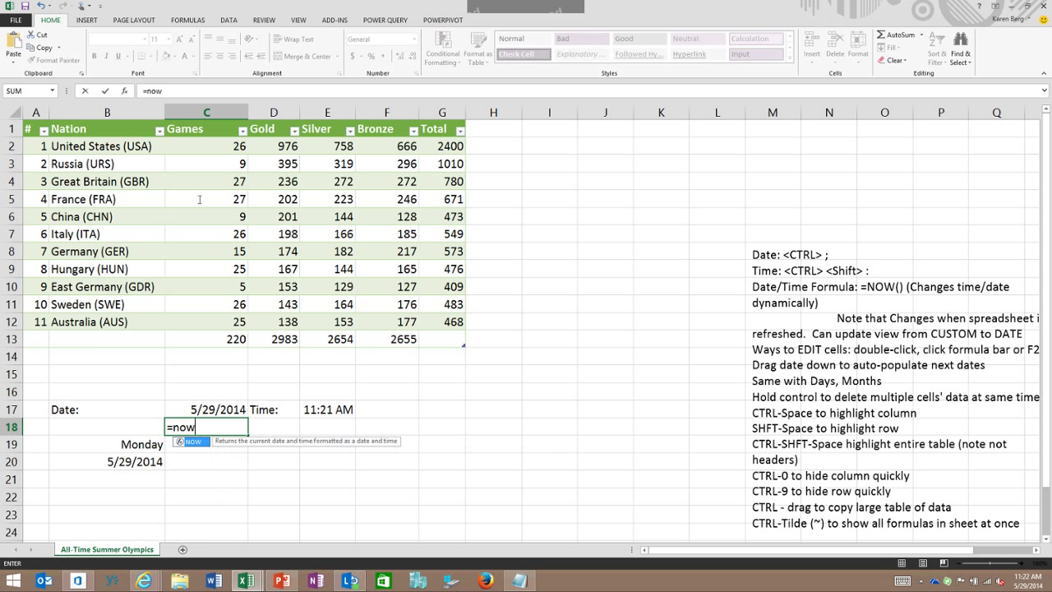
text(())
key(Return)
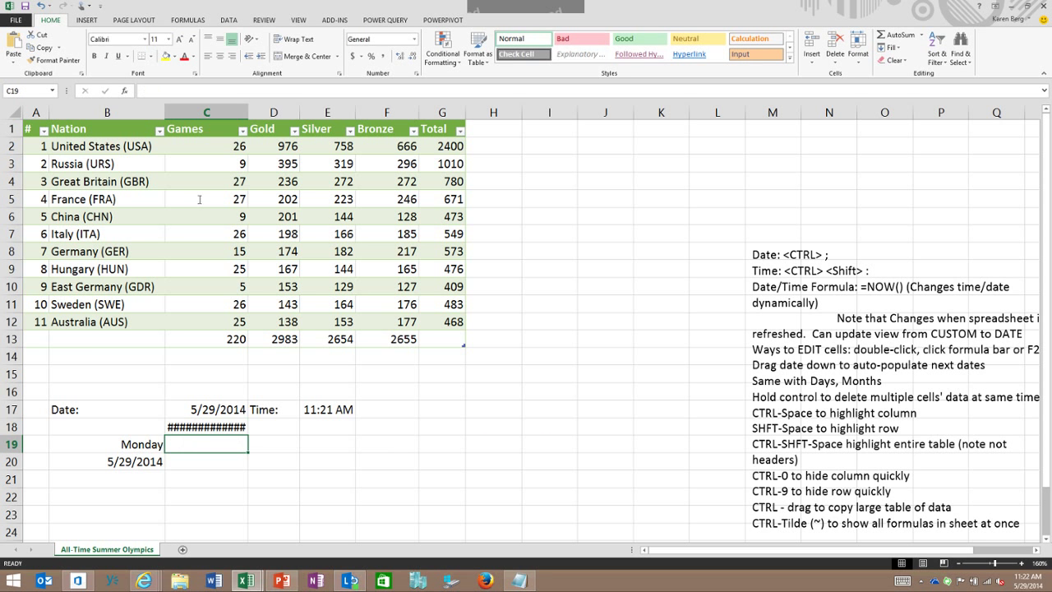
key(alt+h)
key(o)
key(i)
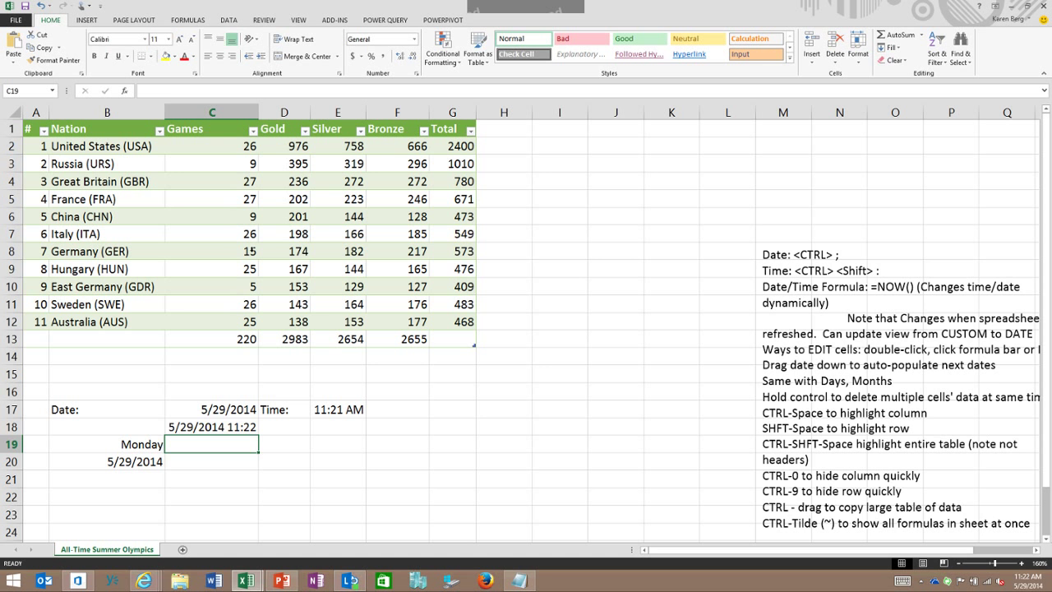
Step: Re-edit the C18 formula, undo the stray reference, and recommit =now() showing 5/29/2014 11:22
key(Up)
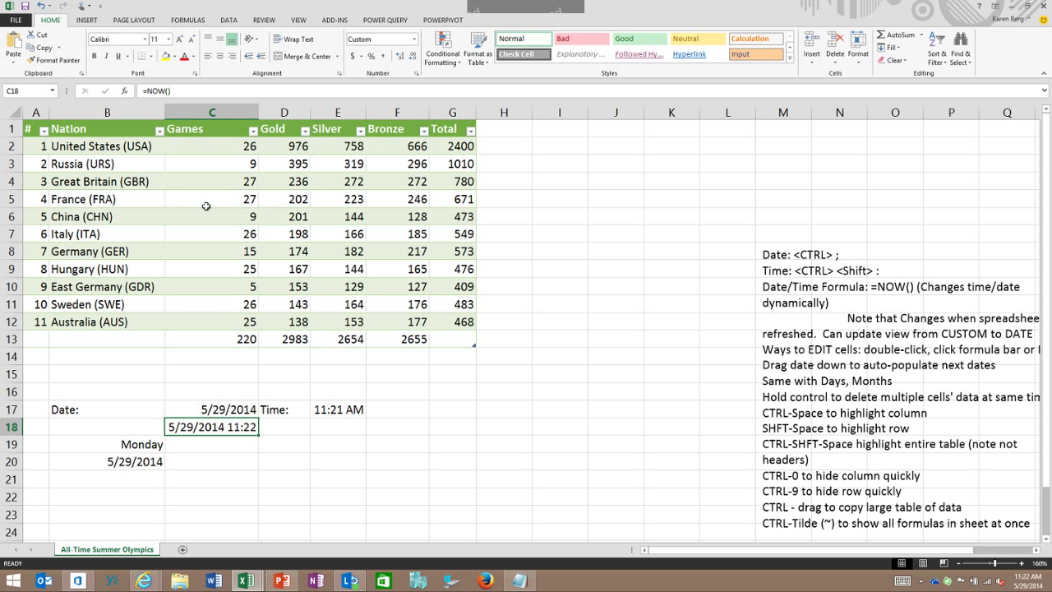
key(F2)
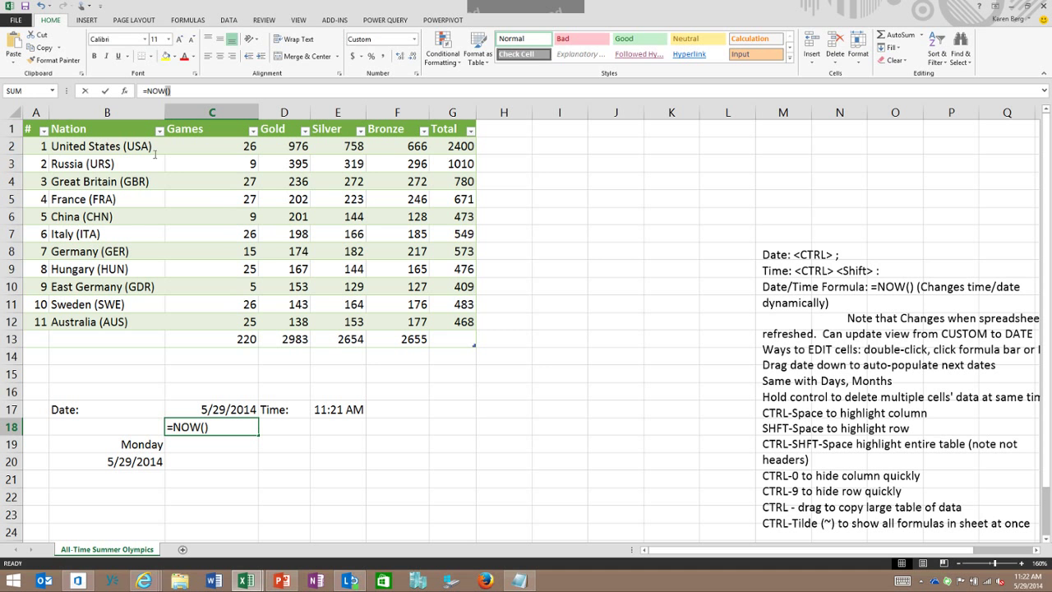
text(=)
key(Right)
key(Down)
key(Down)
key(Down)
key(Down)
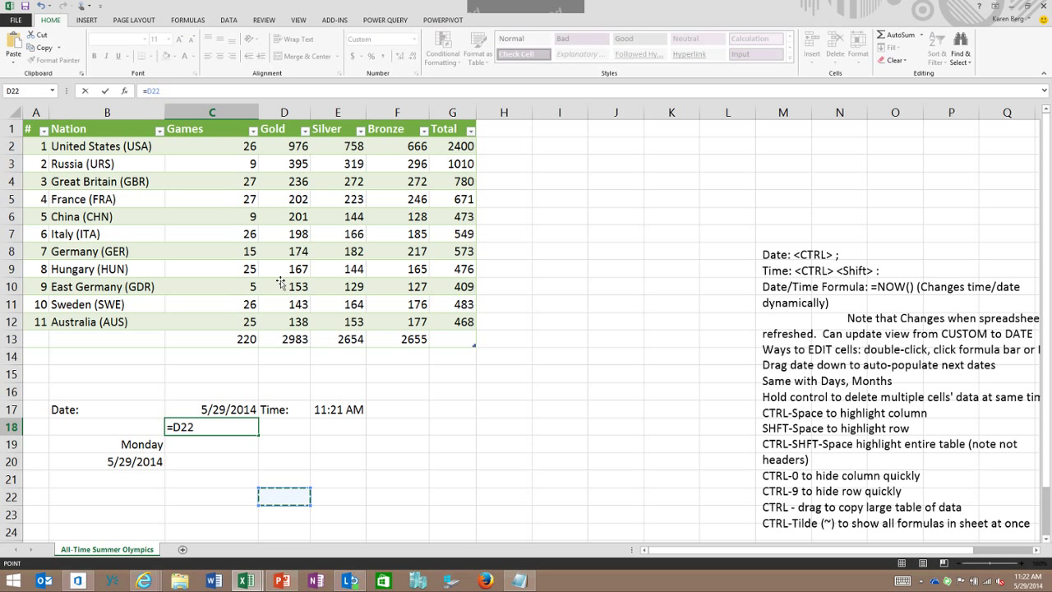
key(Left)
key(Up)
key(Up)
key(Up)
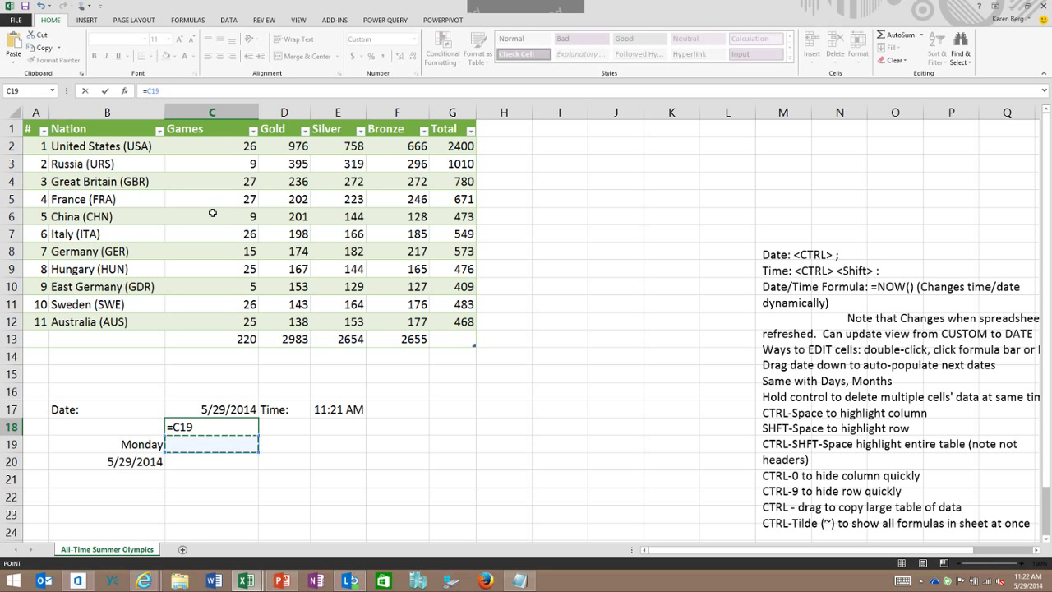
key(F2)
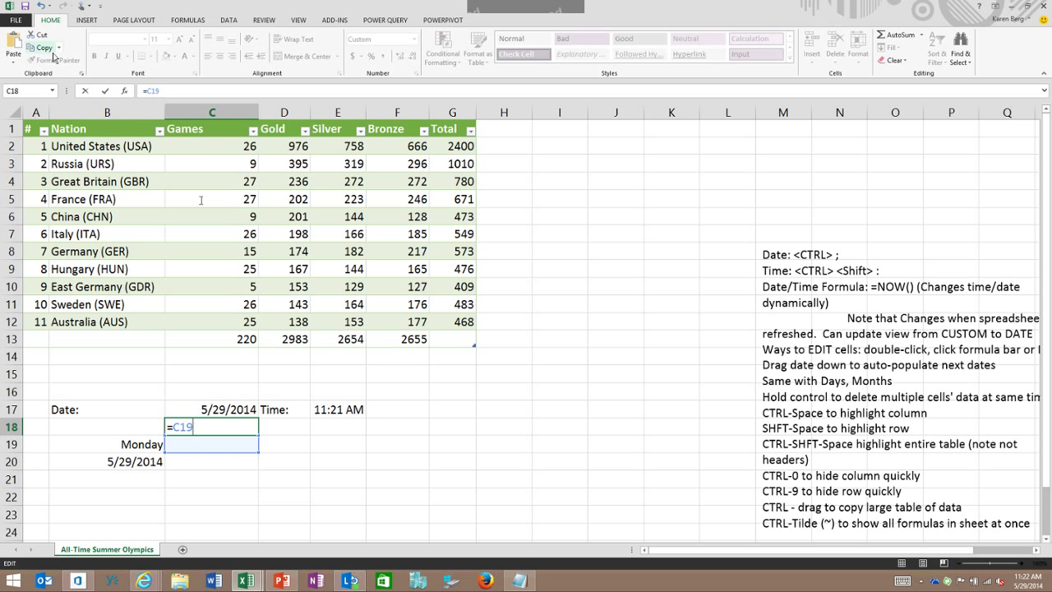
key(ctrl+z)
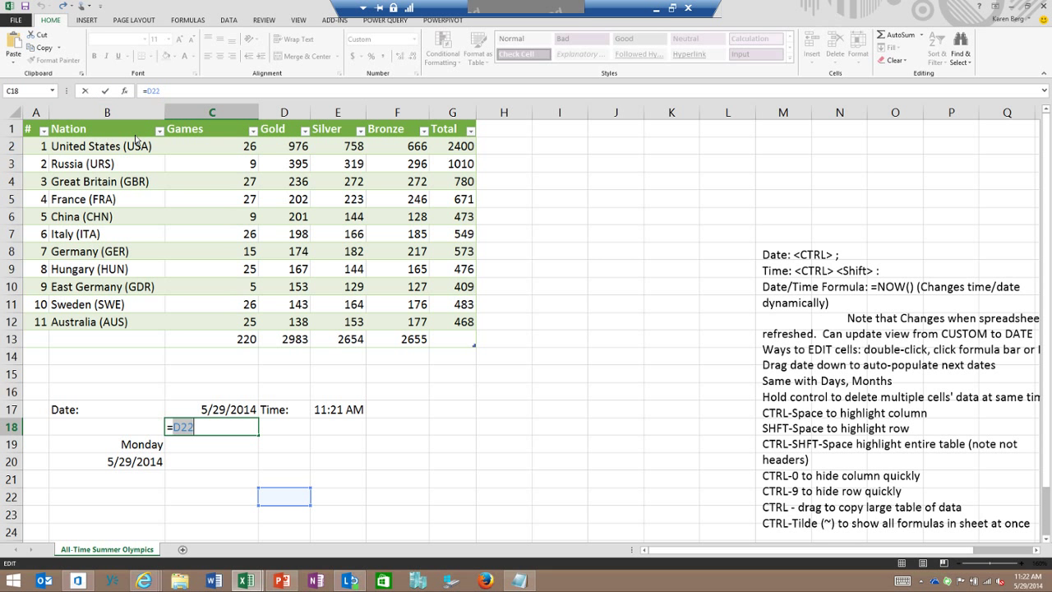
text(now)
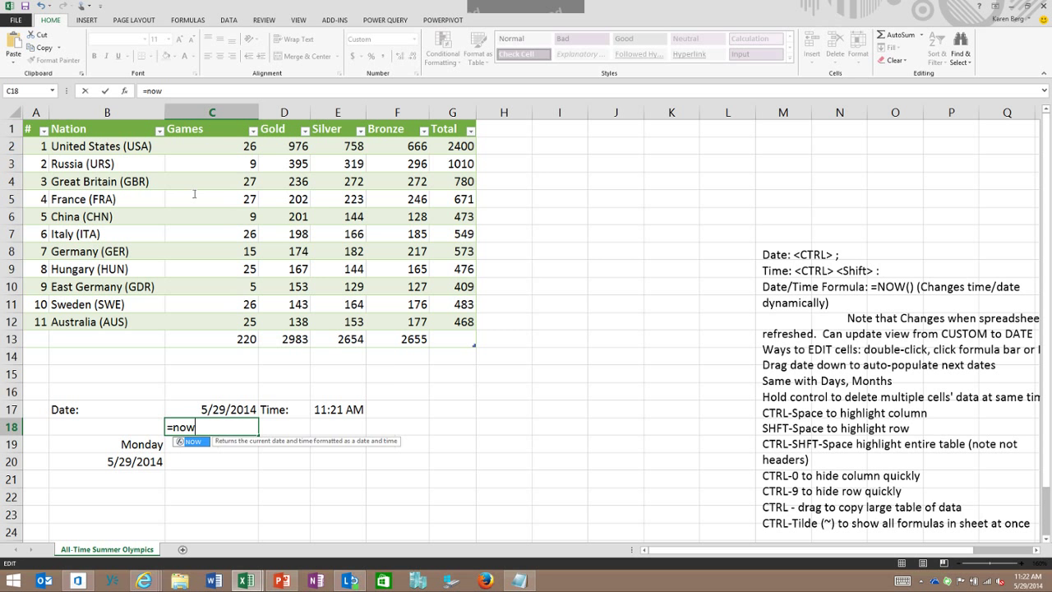
text(()
key(Return)
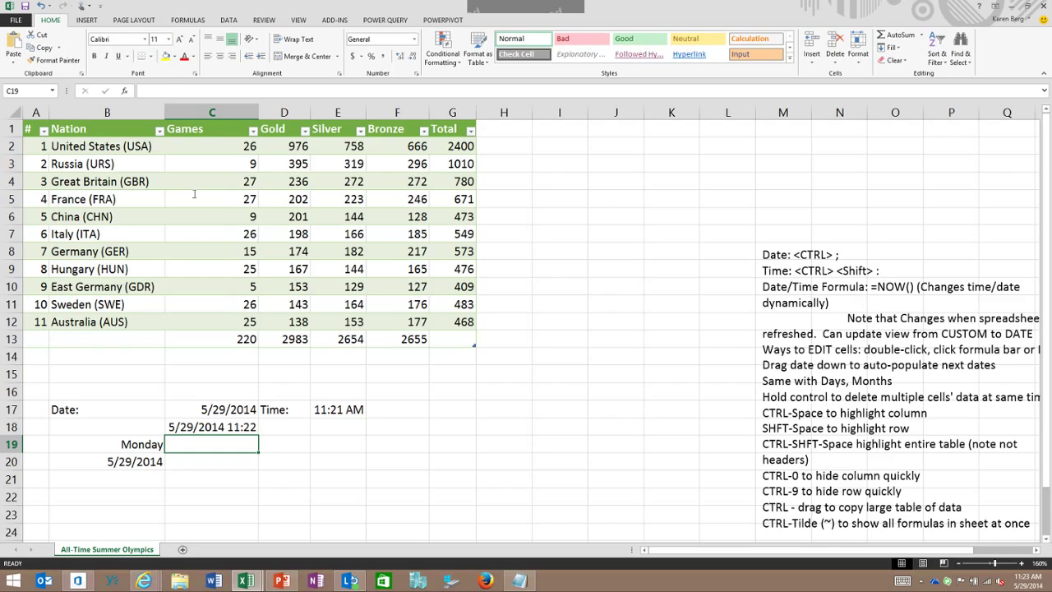
Step: Re-enter today's date in C17 with Ctrl+; so the NOW value refreshes to 11:23
key(Up)
key(Up)
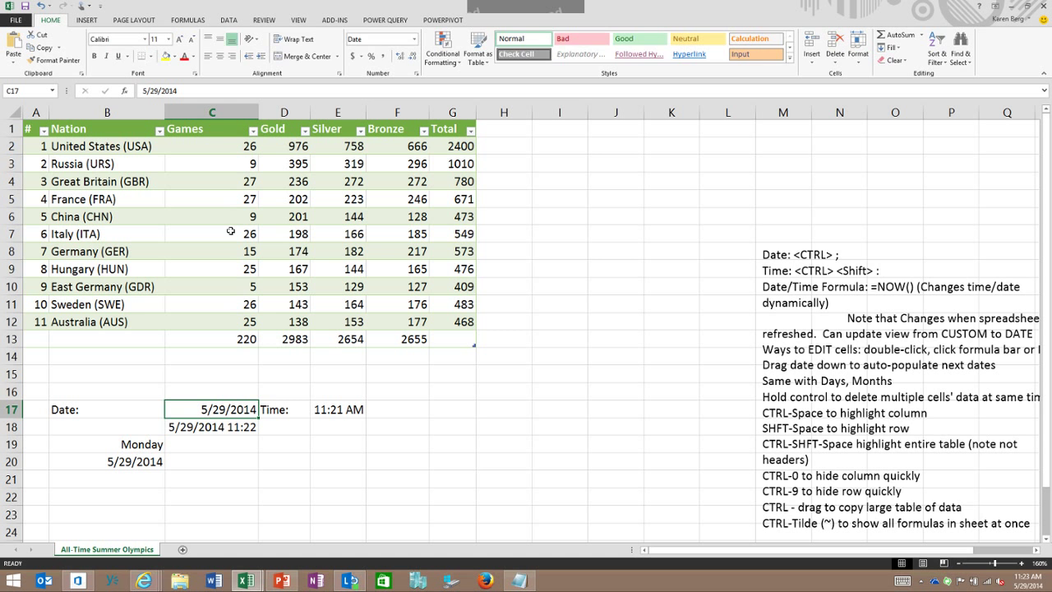
key(F2)
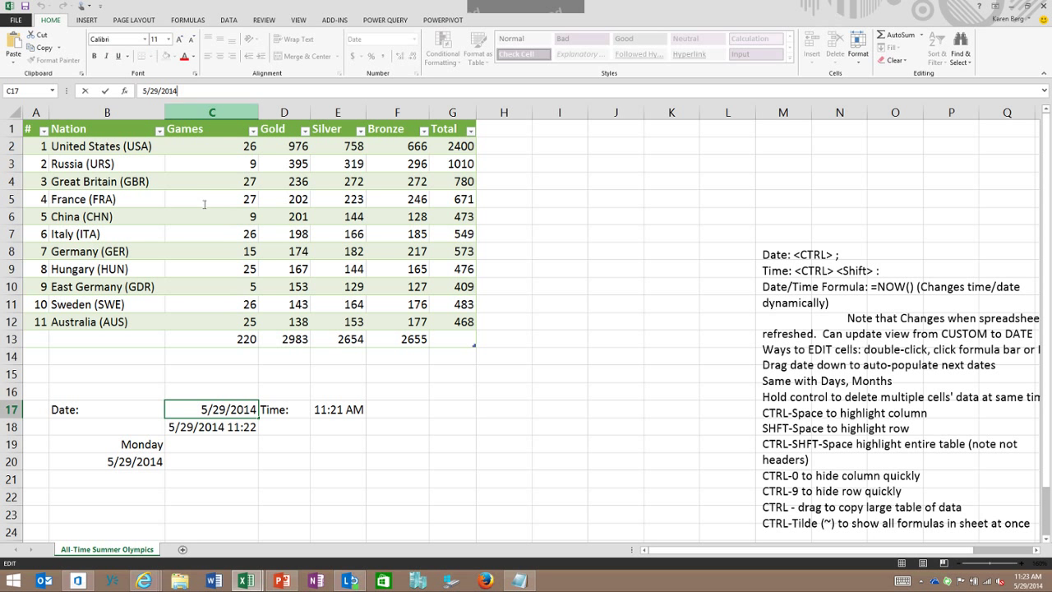
key(Escape)
key(ctrl+semicolon)
click(284, 496)
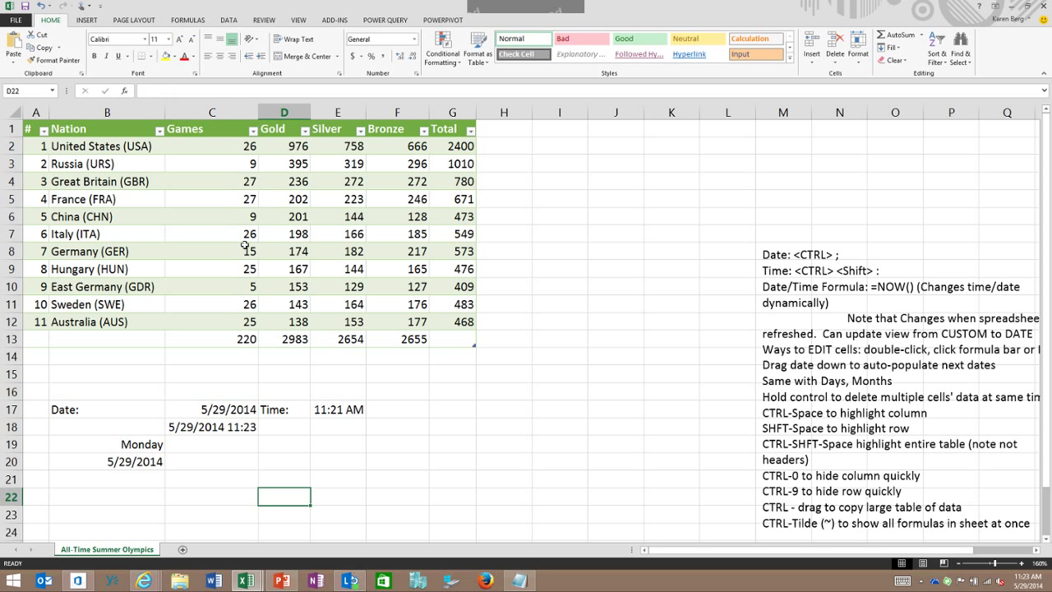
key(Up)
key(Up)
key(Up)
key(Left)
key(Left)
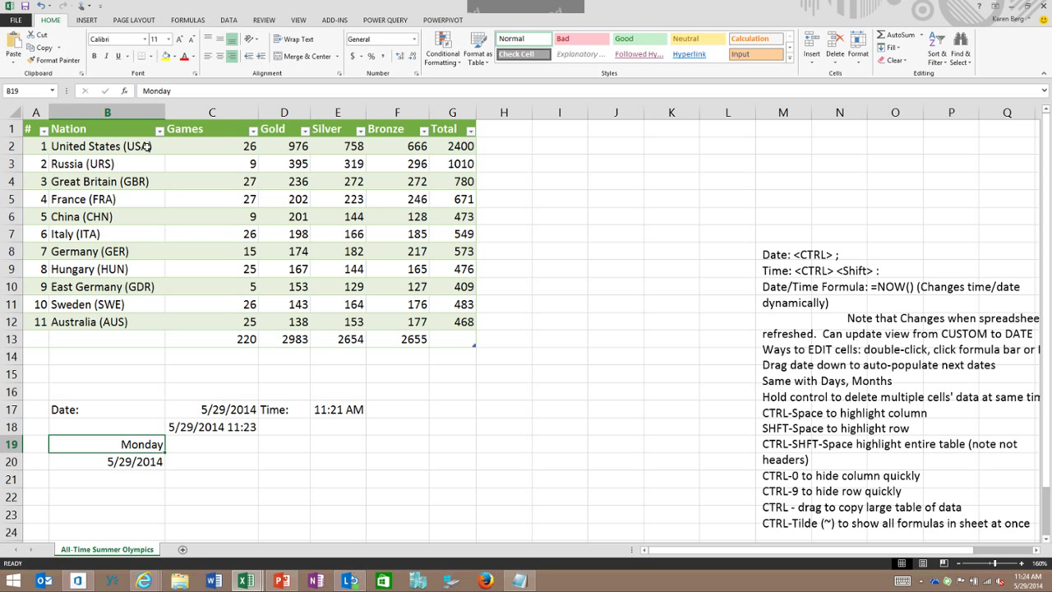
Step: Fill Monday from B19 across to G19 as a series reading Tuesday through Saturday
drag(164, 452, 455, 454)
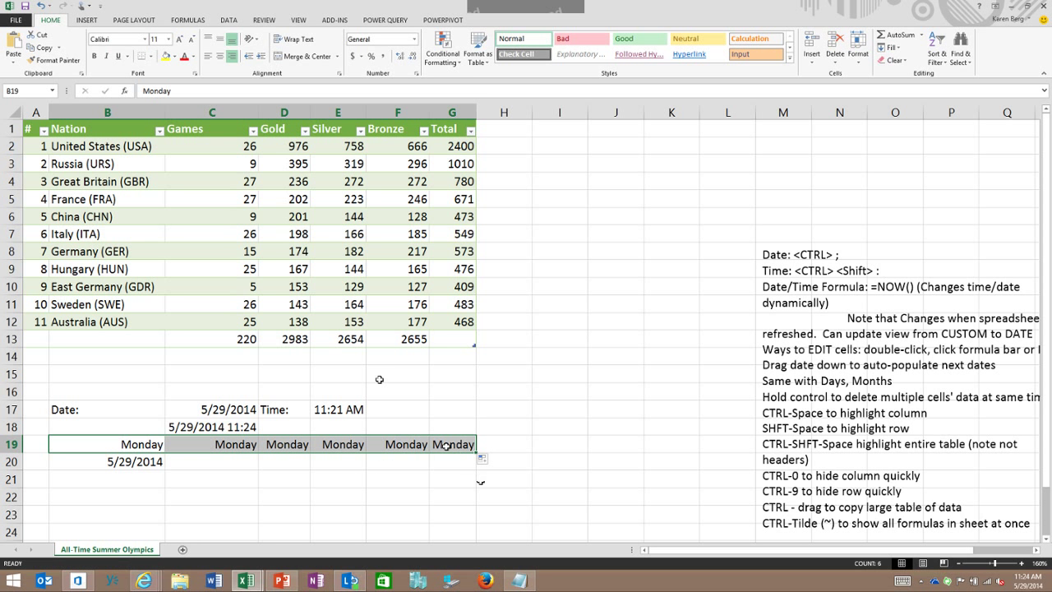
click(482, 458)
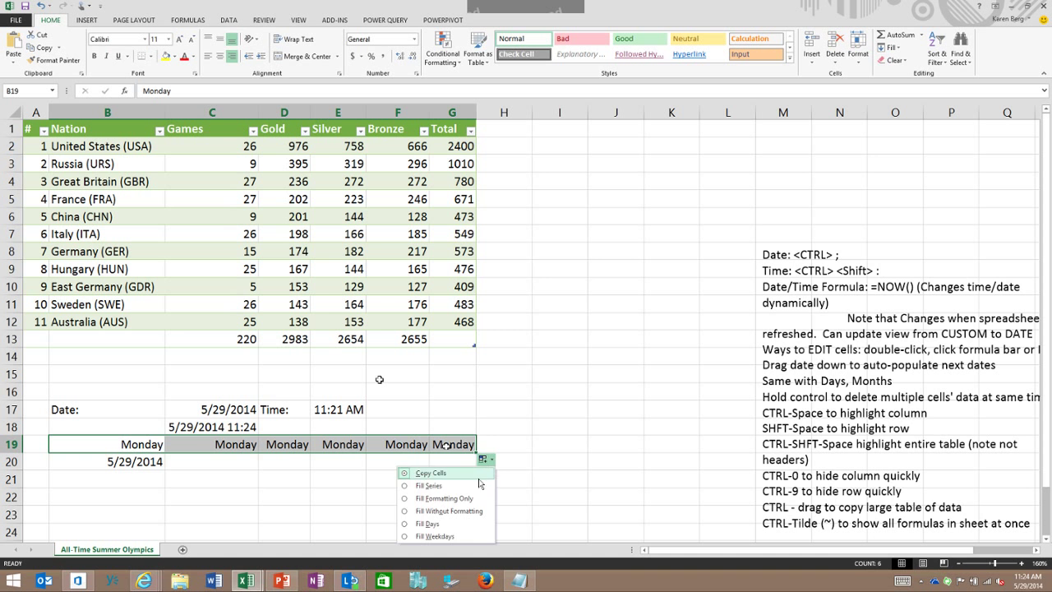
click(484, 484)
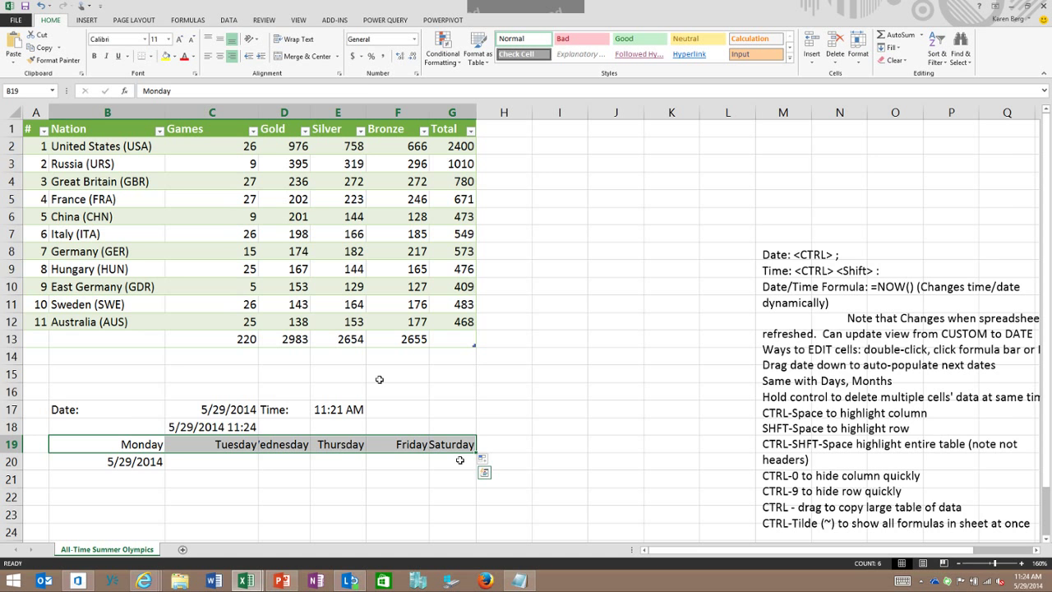
scroll(380, 379, down, 1)
click(396, 460)
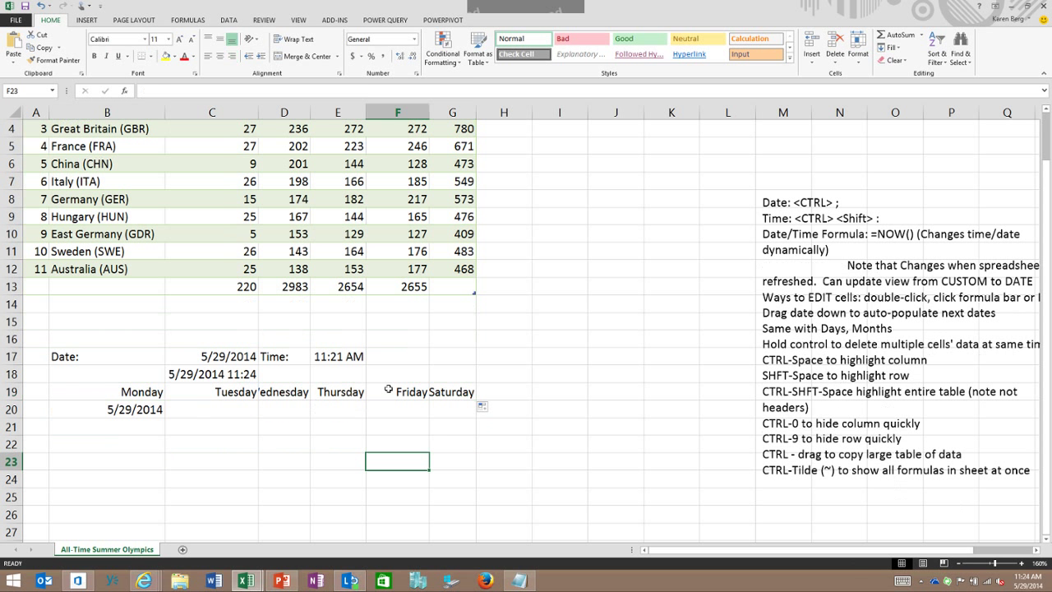
click(484, 406)
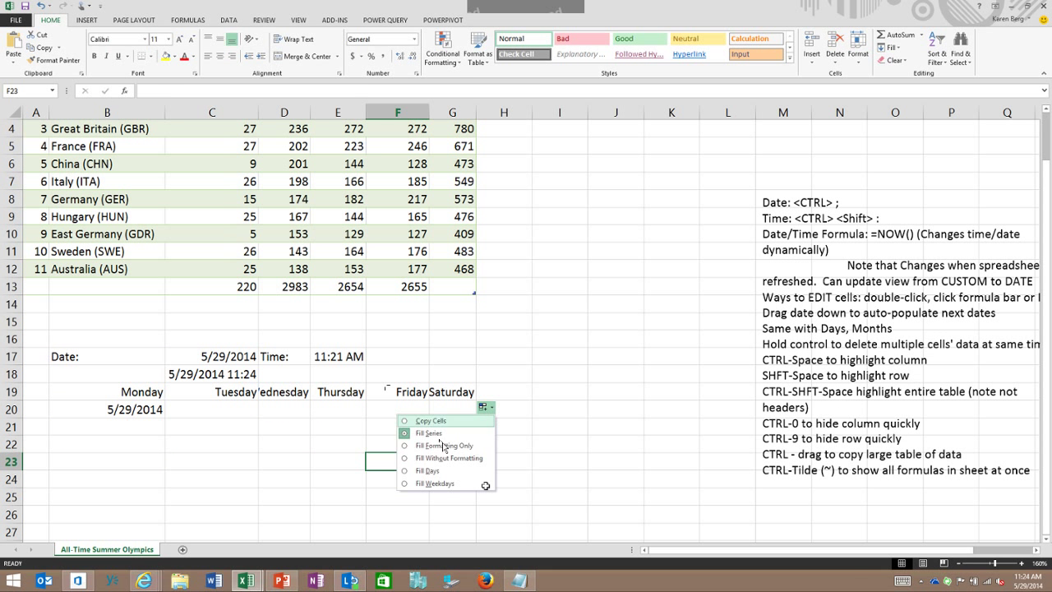
click(559, 426)
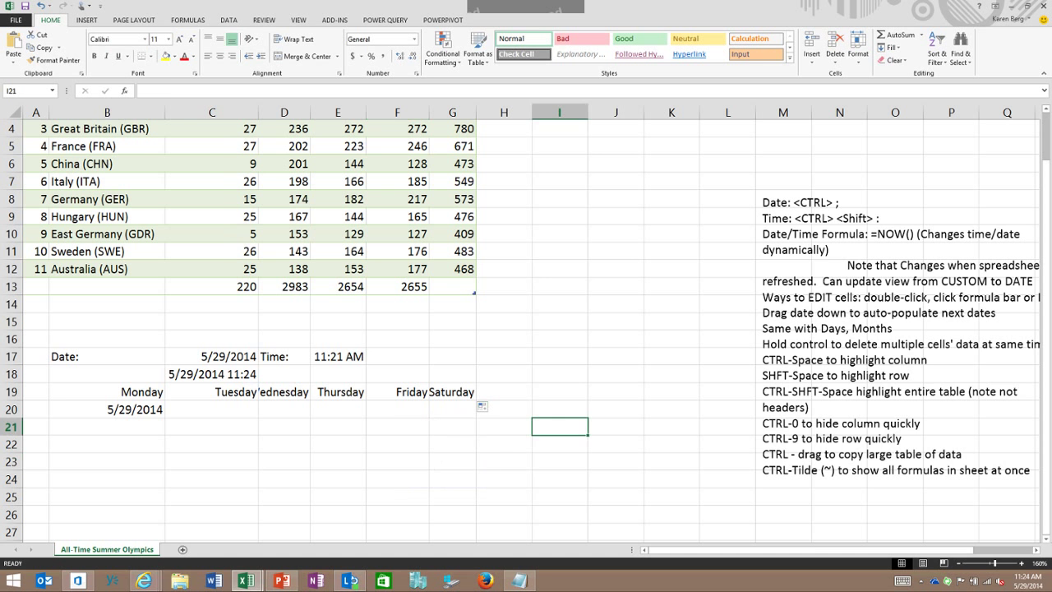
click(132, 409)
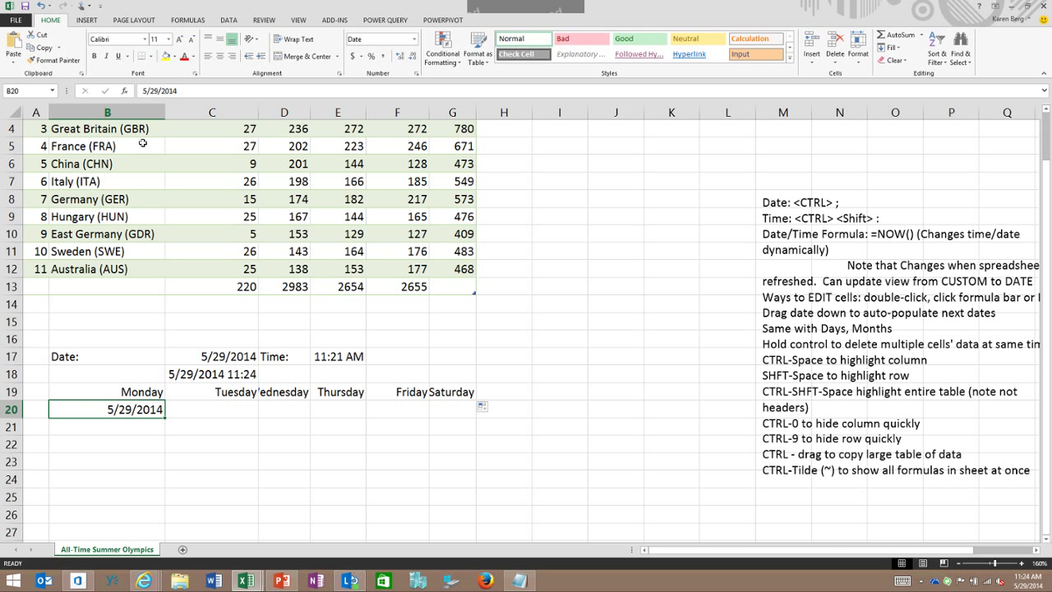
Step: Fill the 5/29/2014 date in B20 down to B25, giving consecutive days through 6/3/2014
drag(164, 417, 164, 505)
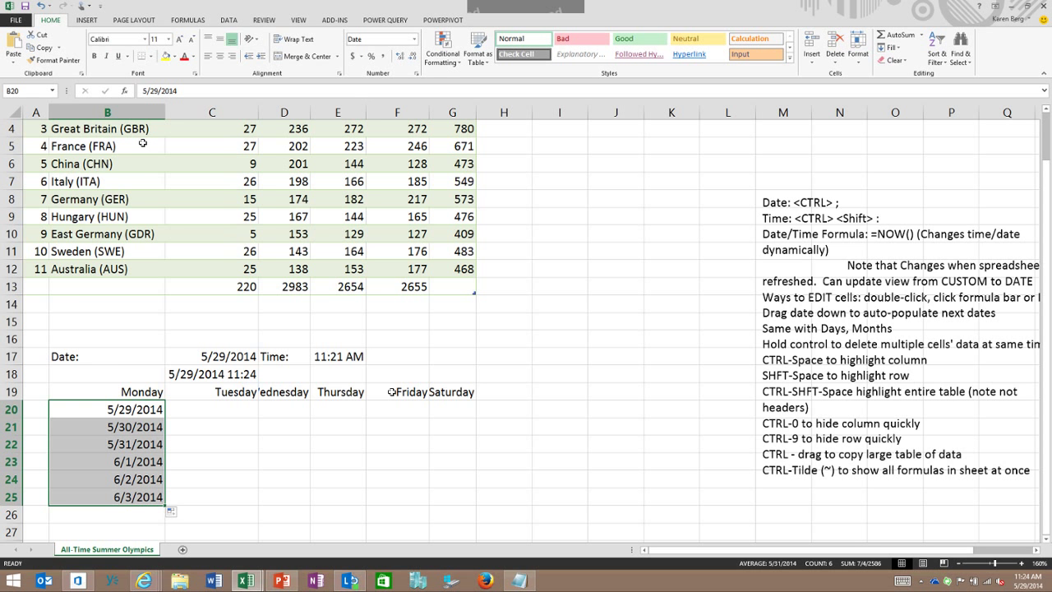
scroll(143, 143, up, 1)
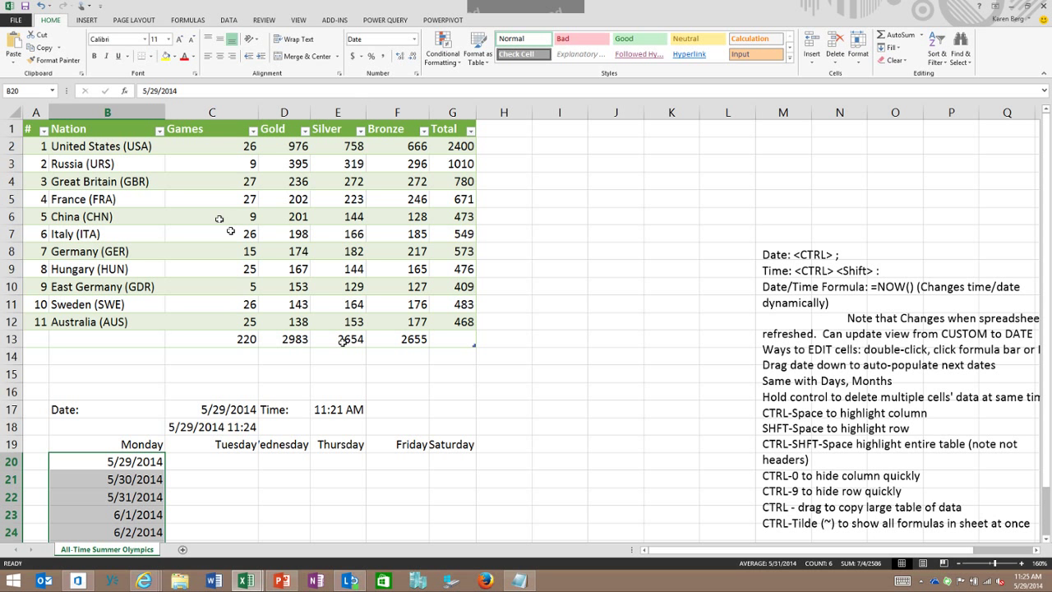
ctrl+click(283, 216)
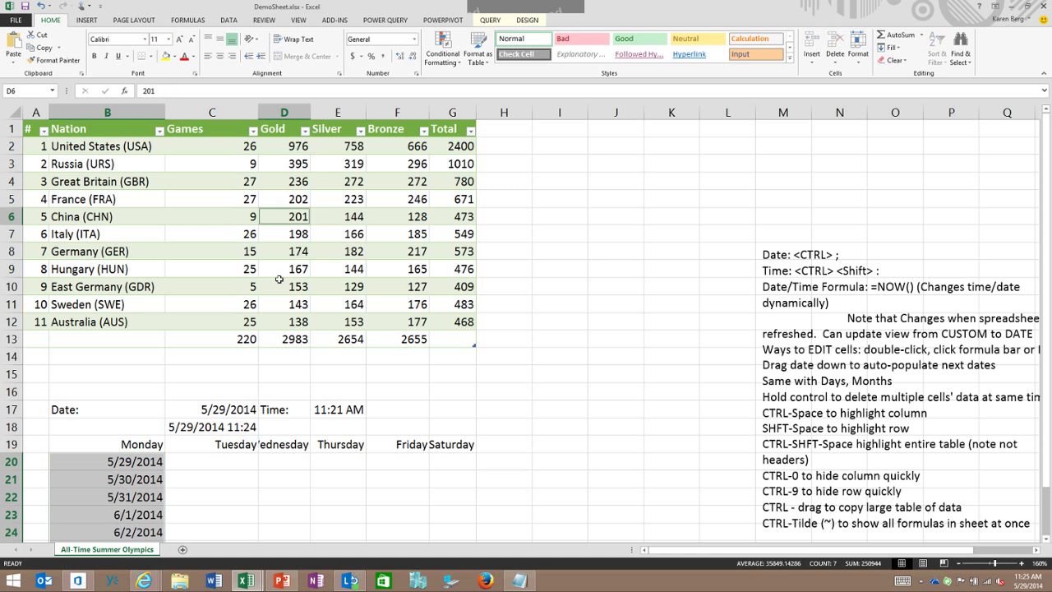
ctrl+click(337, 251)
ctrl+click(397, 251)
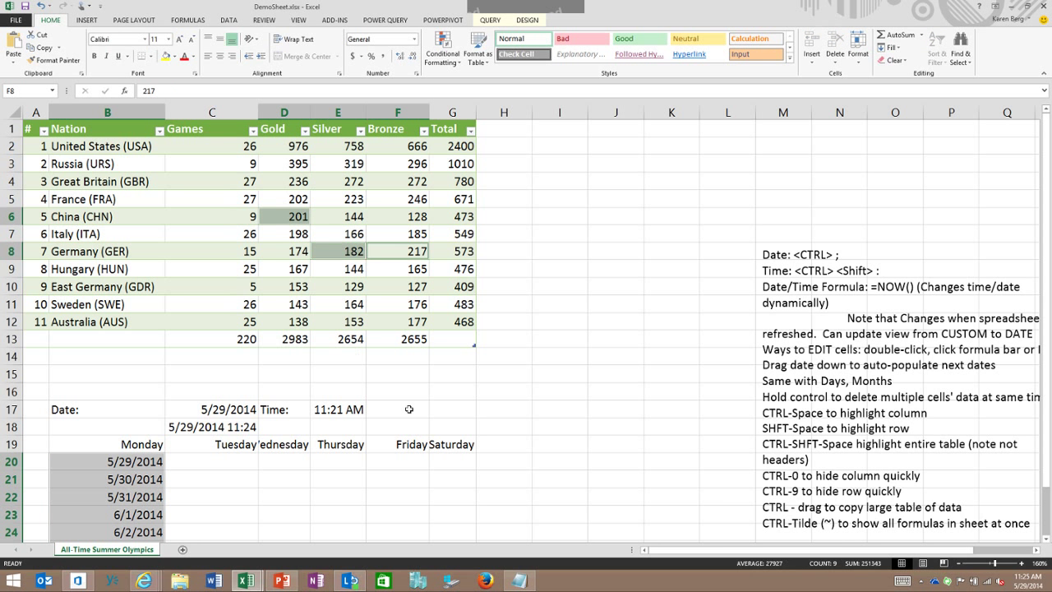
ctrl+click(397, 199)
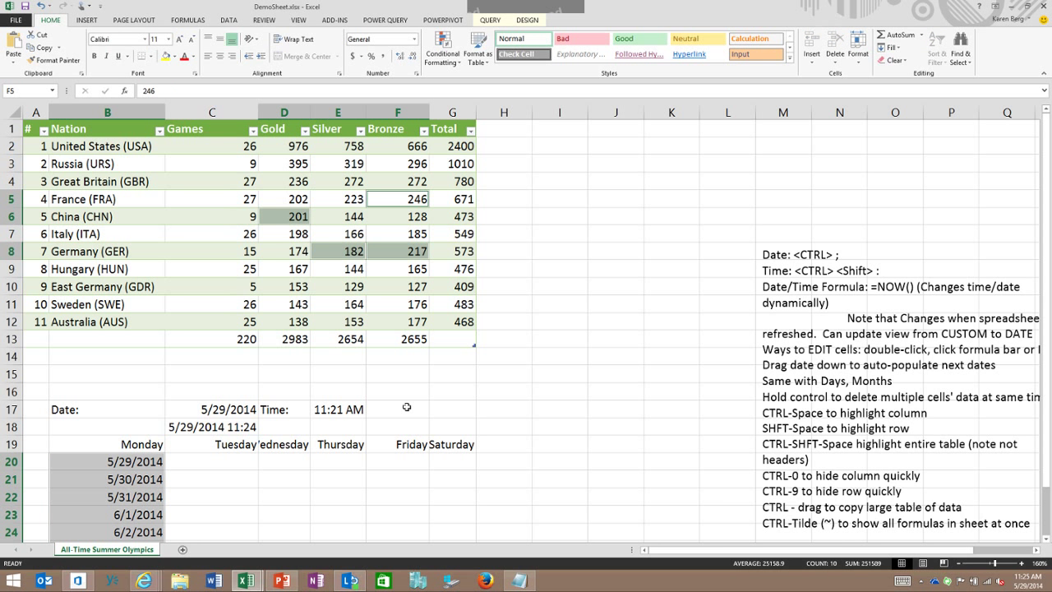
key(Delete)
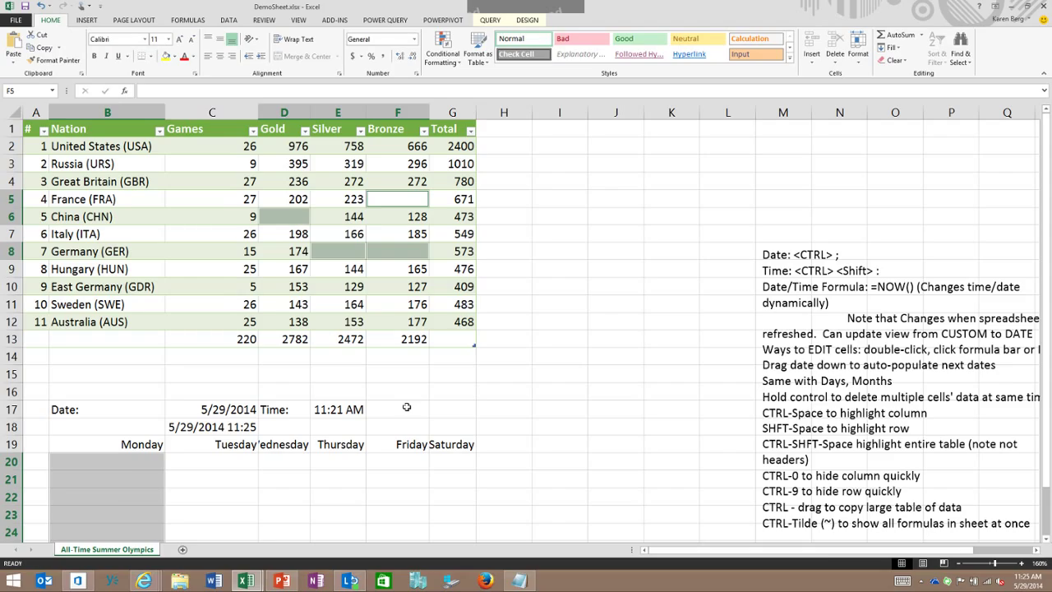
click(40, 5)
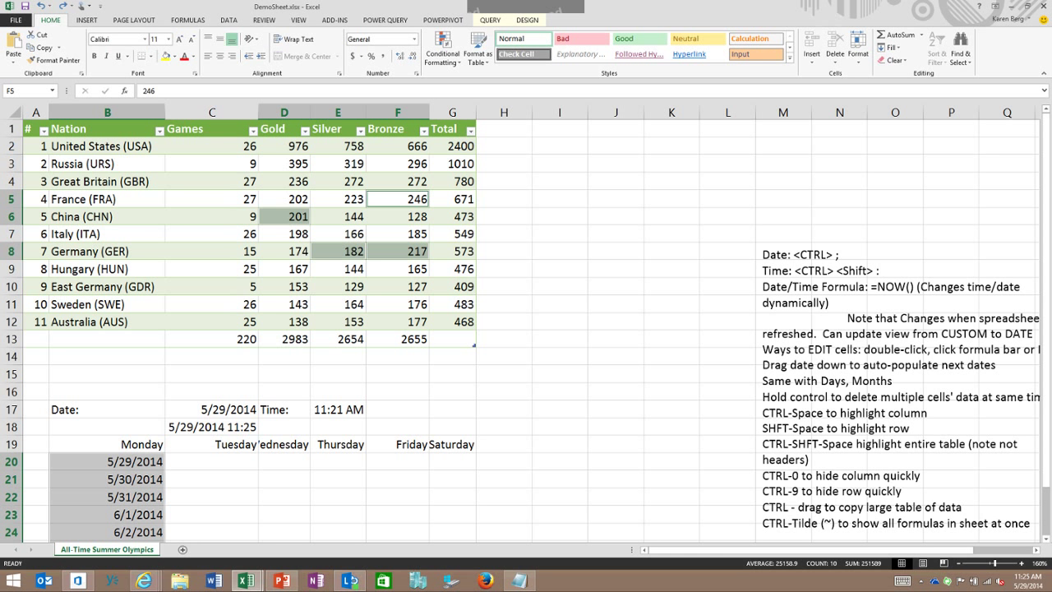
click(226, 225)
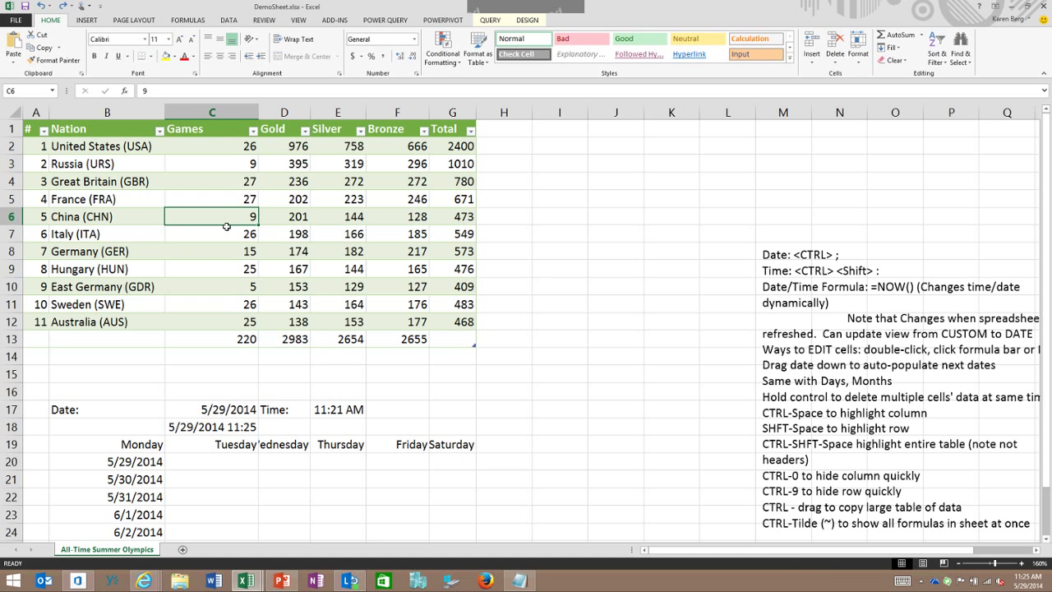
key(ctrl+space)
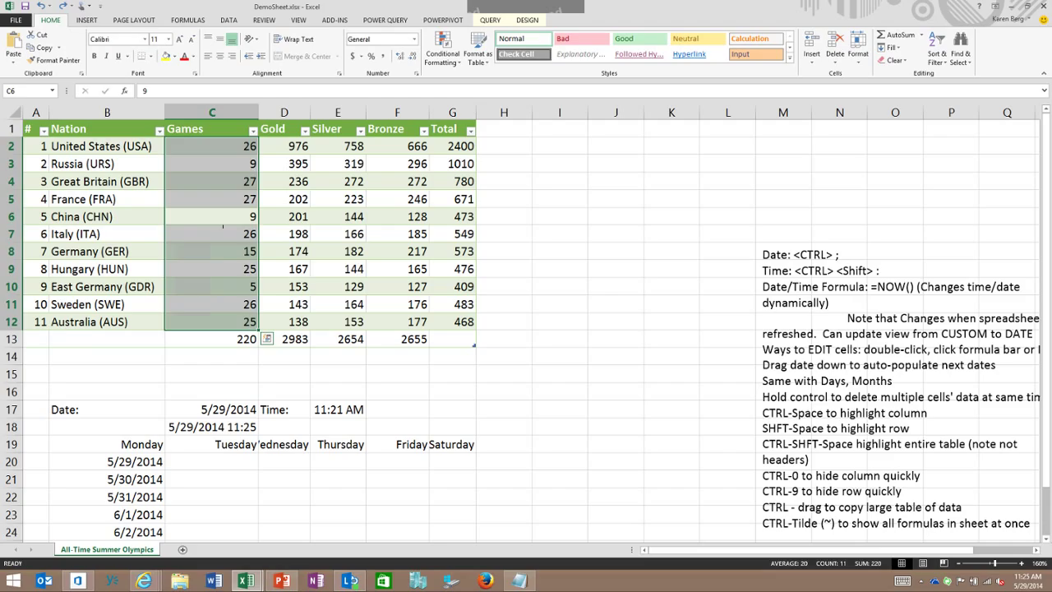
click(337, 251)
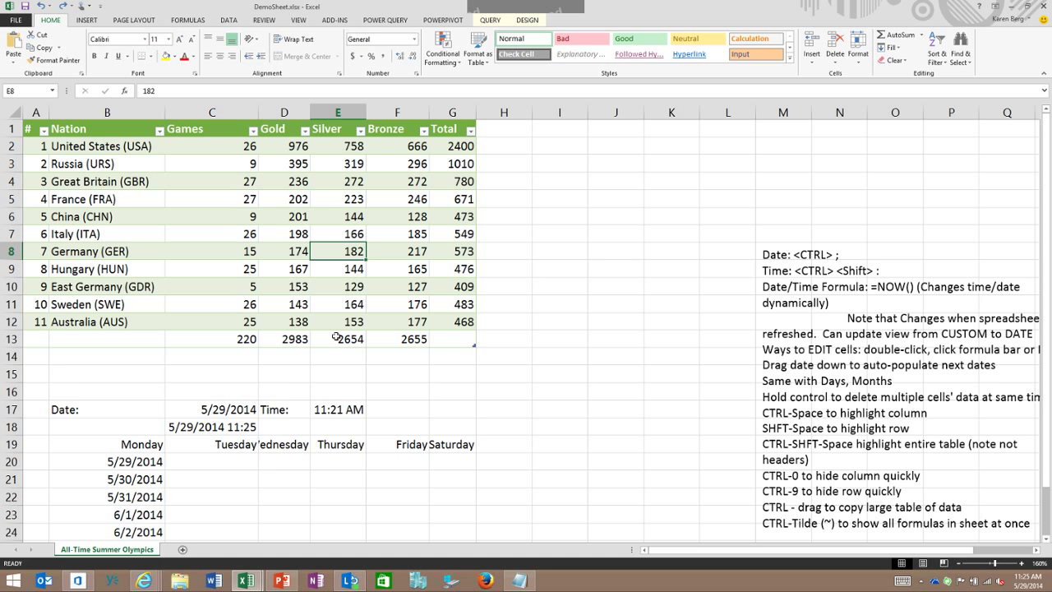
key(ctrl+9)
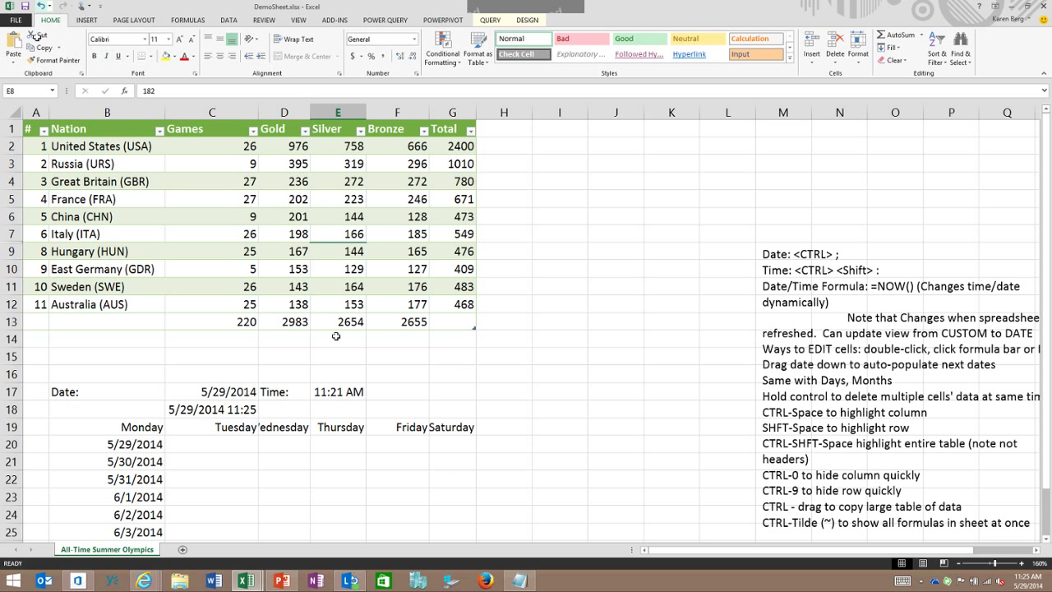
click(39, 5)
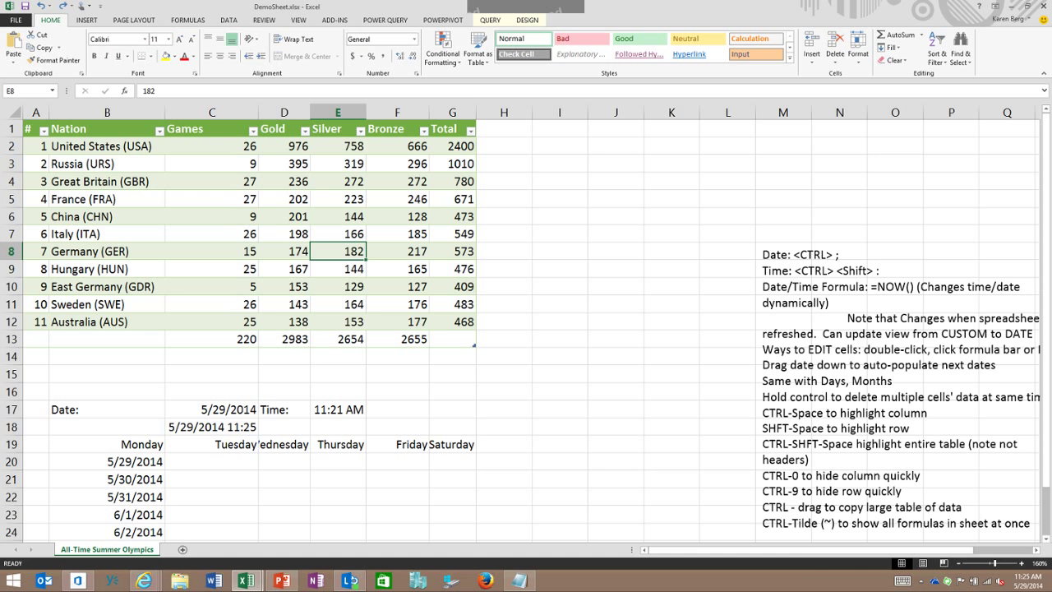
key(ctrl+shift+space)
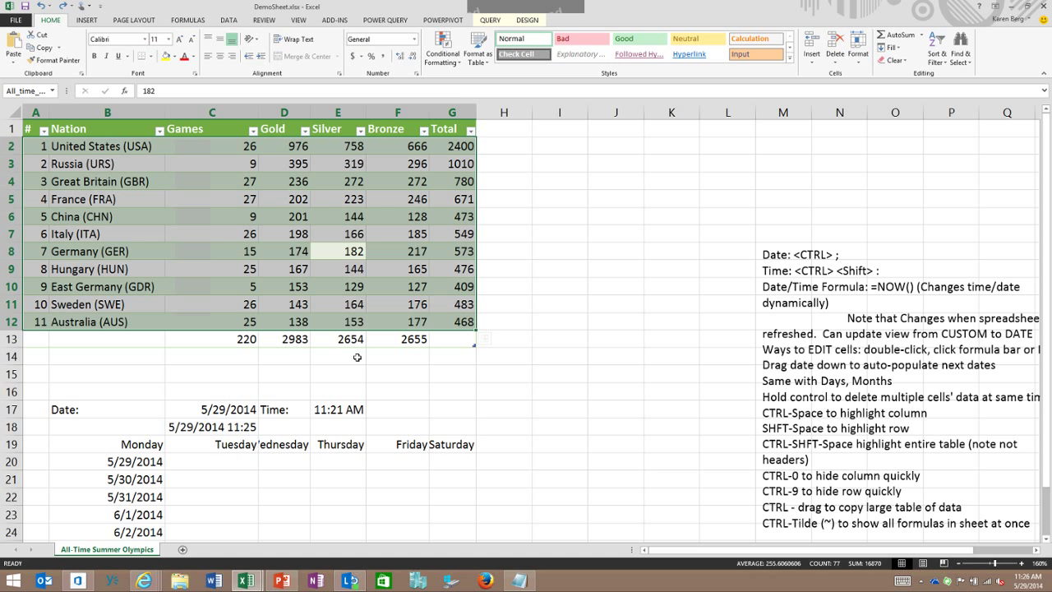
click(503, 286)
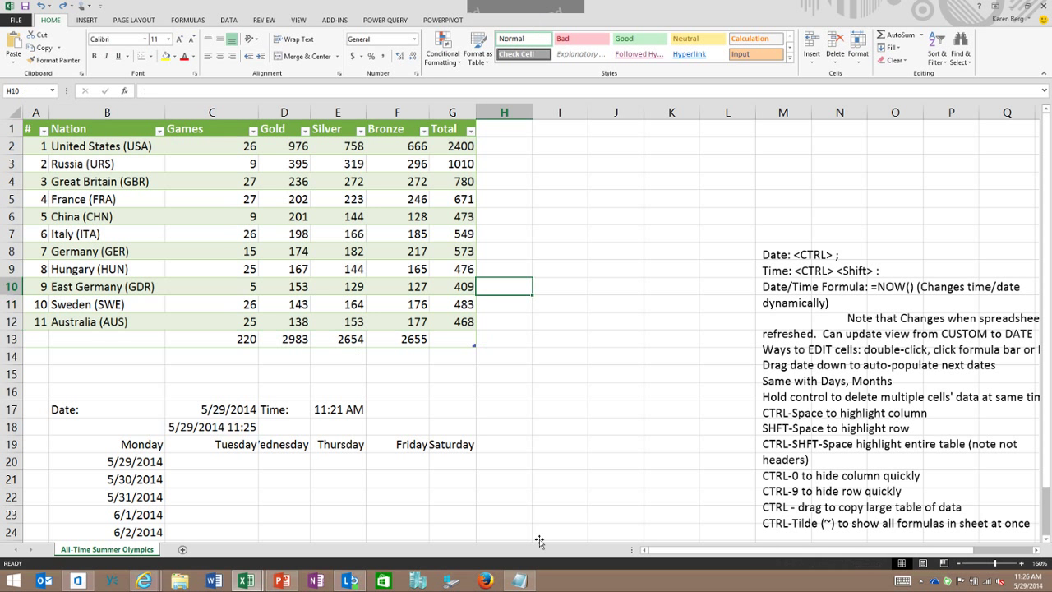
key(Up)
key(Up)
key(Up)
key(Left)
key(Left)
key(Left)
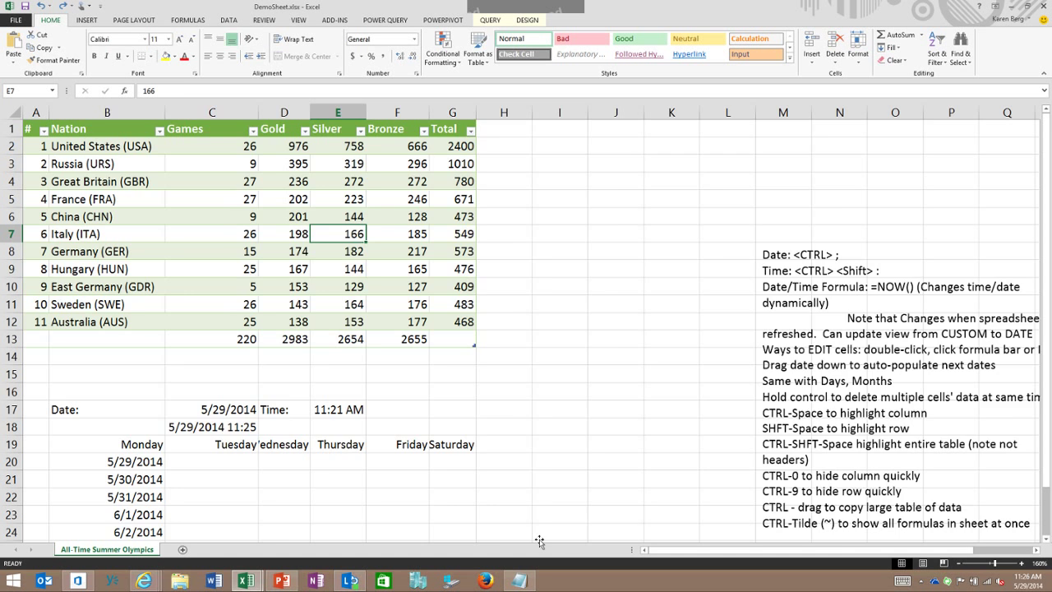
key(ctrl+grave)
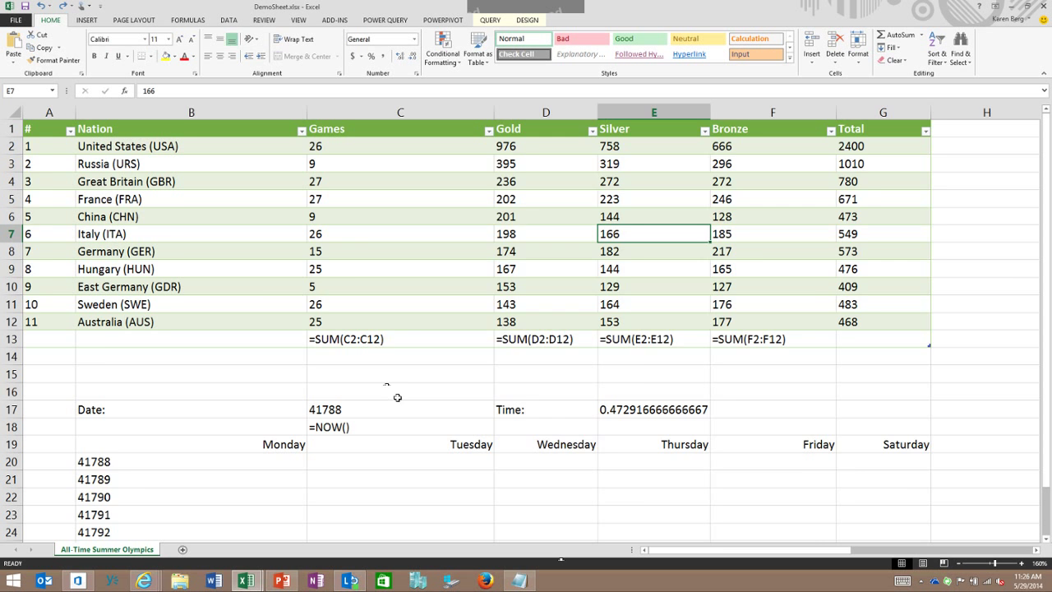
key(ctrl+grave)
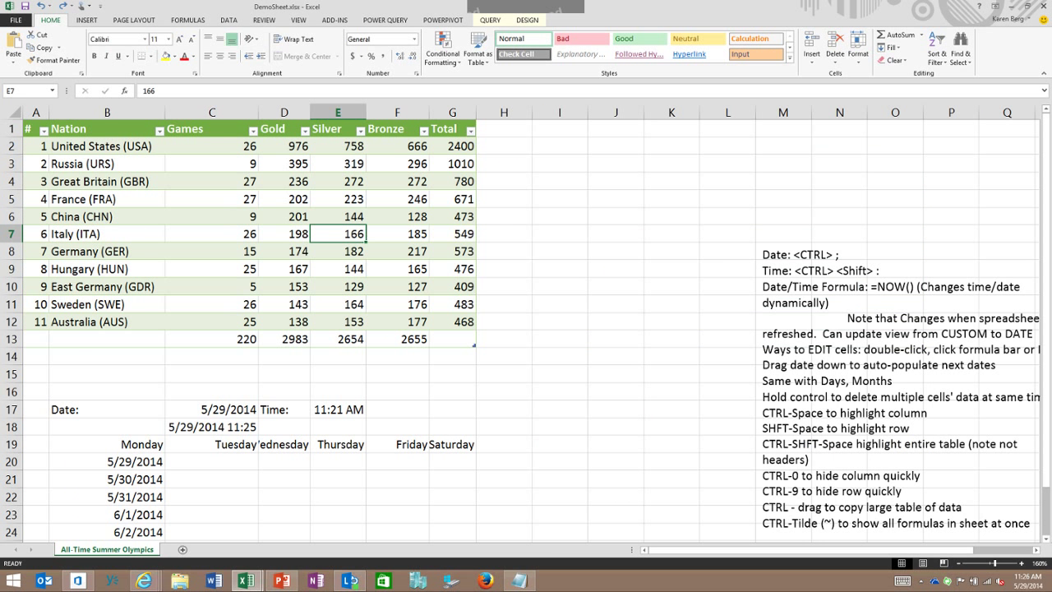
key(ctrl+grave)
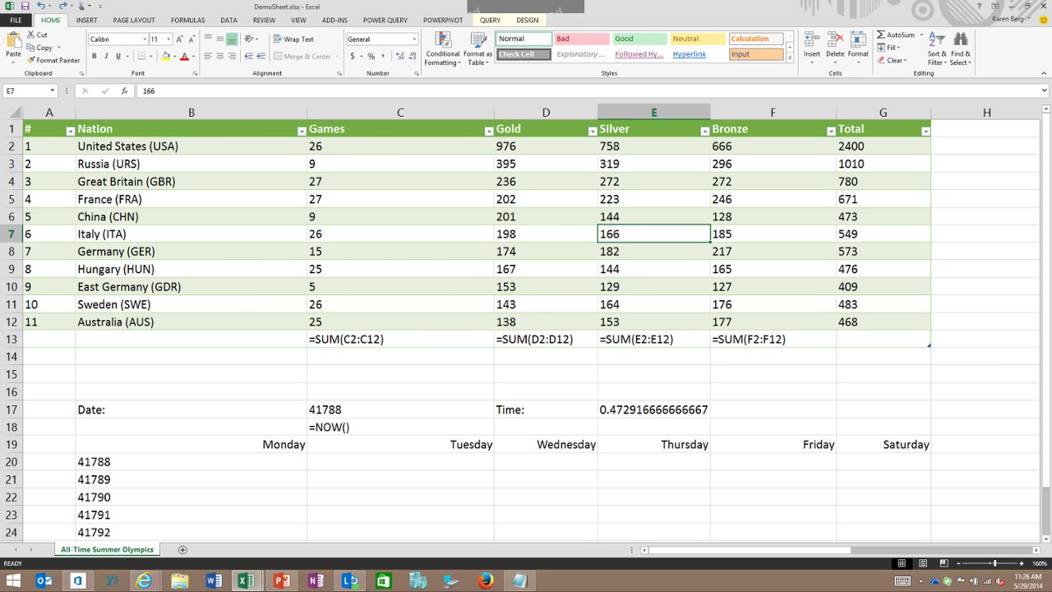
key(ctrl+grave)
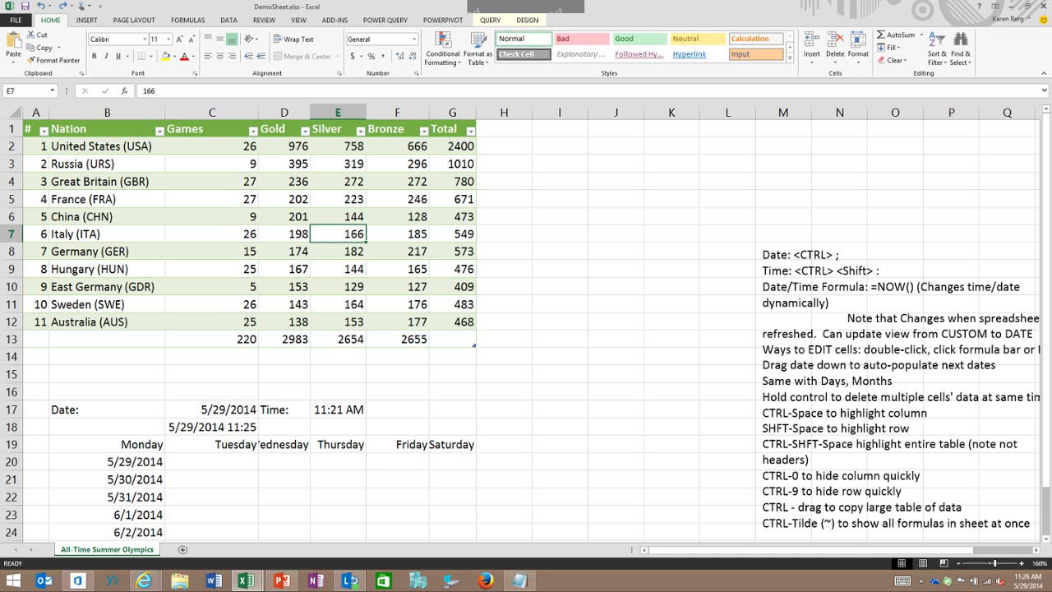
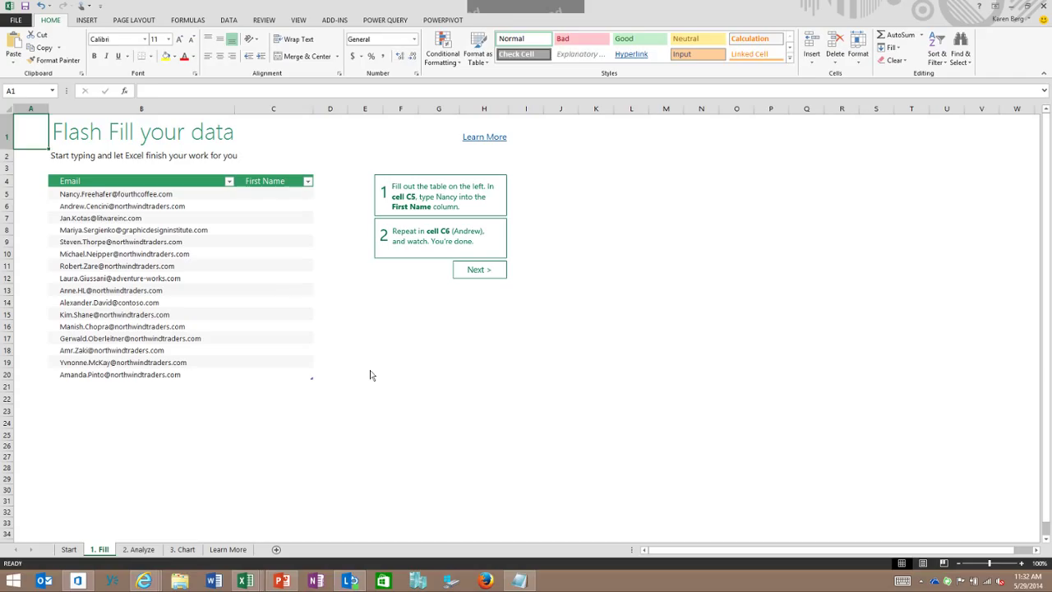
Step: Enter 'Nancy' in C5 and 'An' in C6 so Flash Fill fills every first name from the emails
text(Nancy)
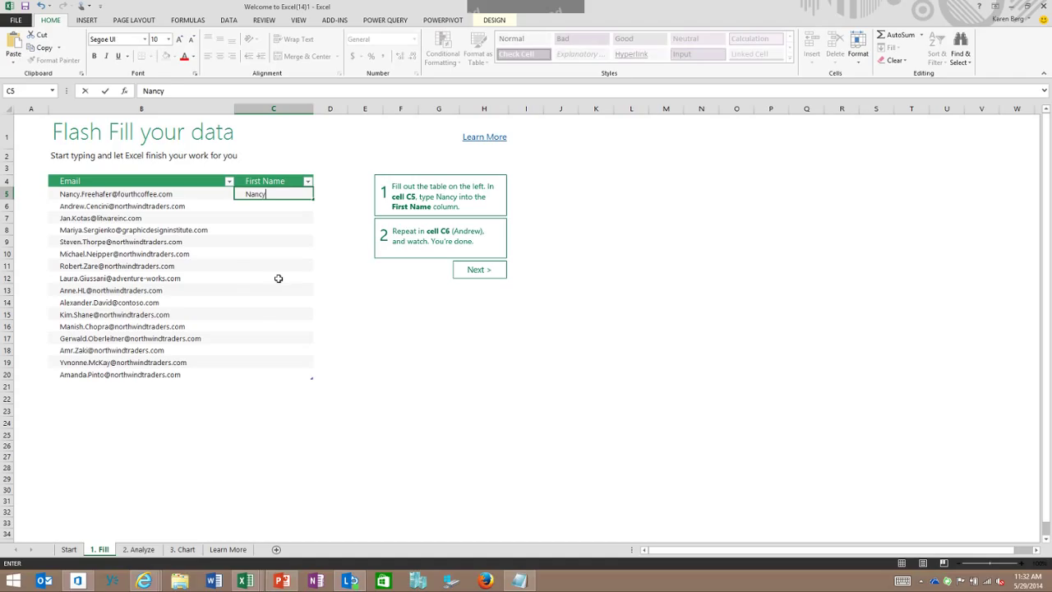
key(Return)
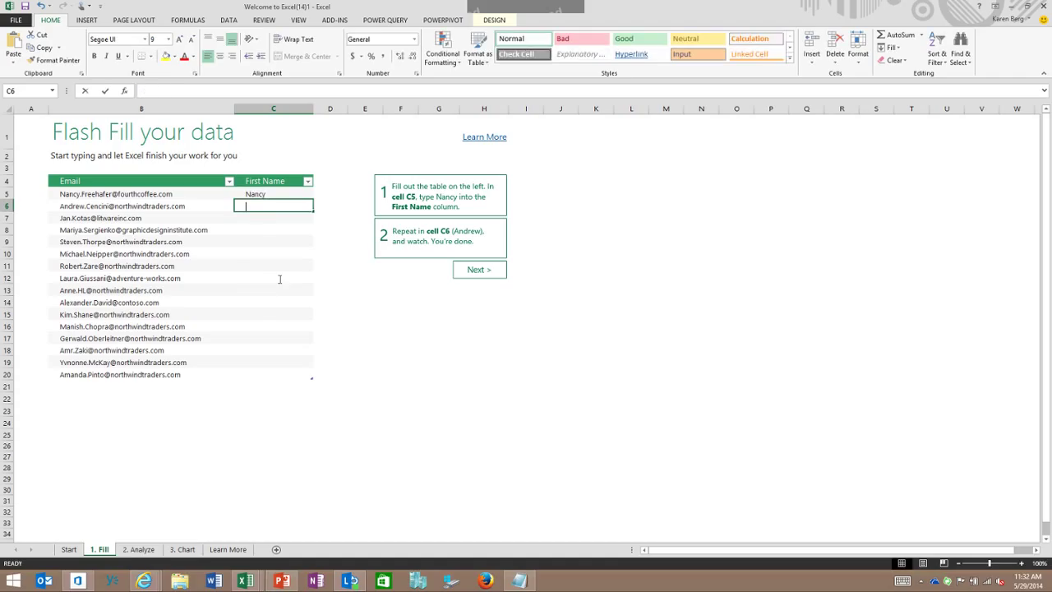
text(Andrew)
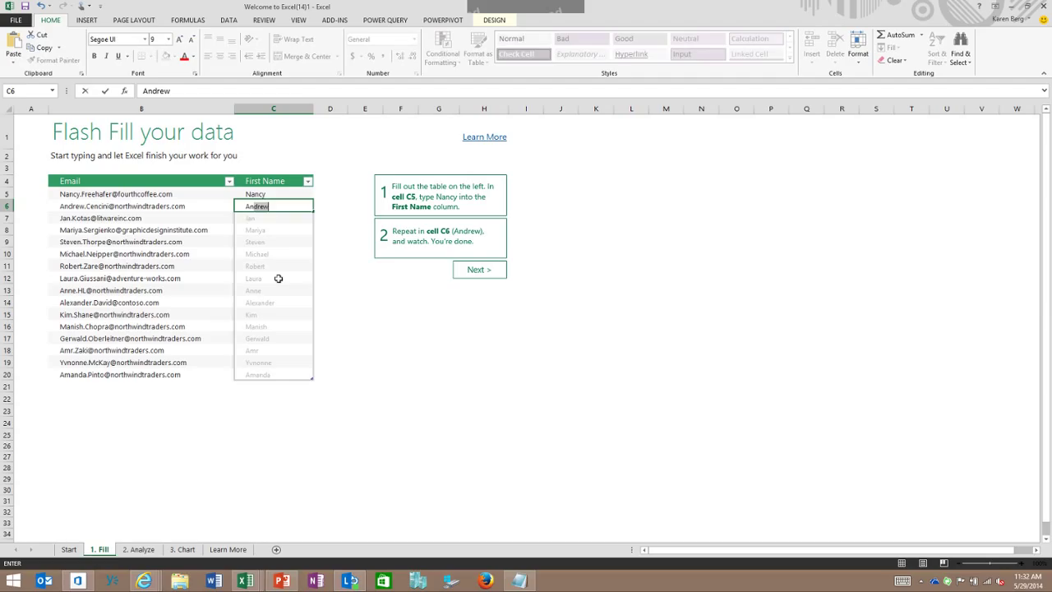
key(Return)
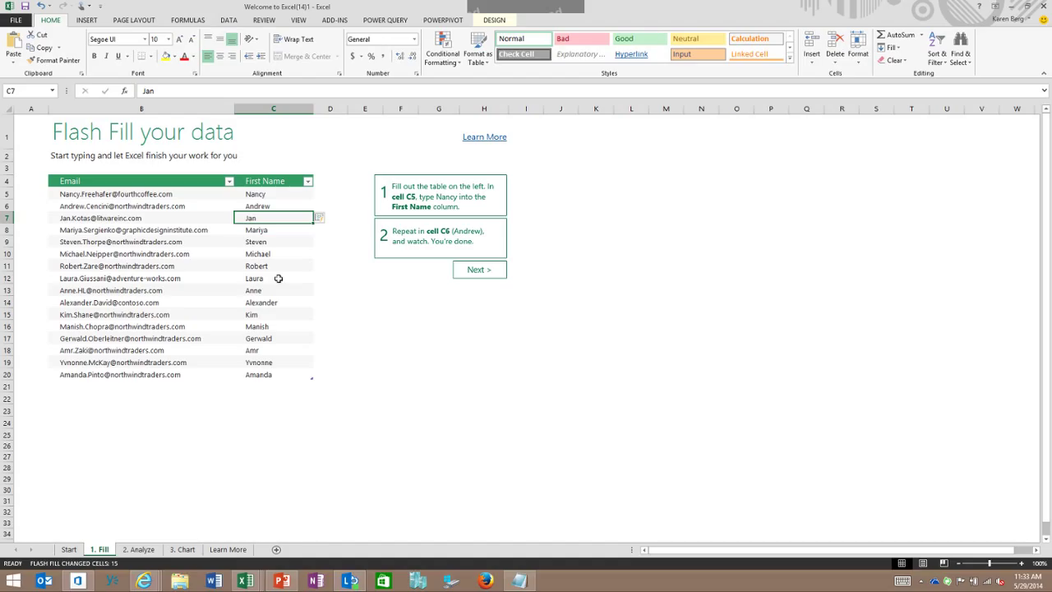
key(alt+shift+F10)
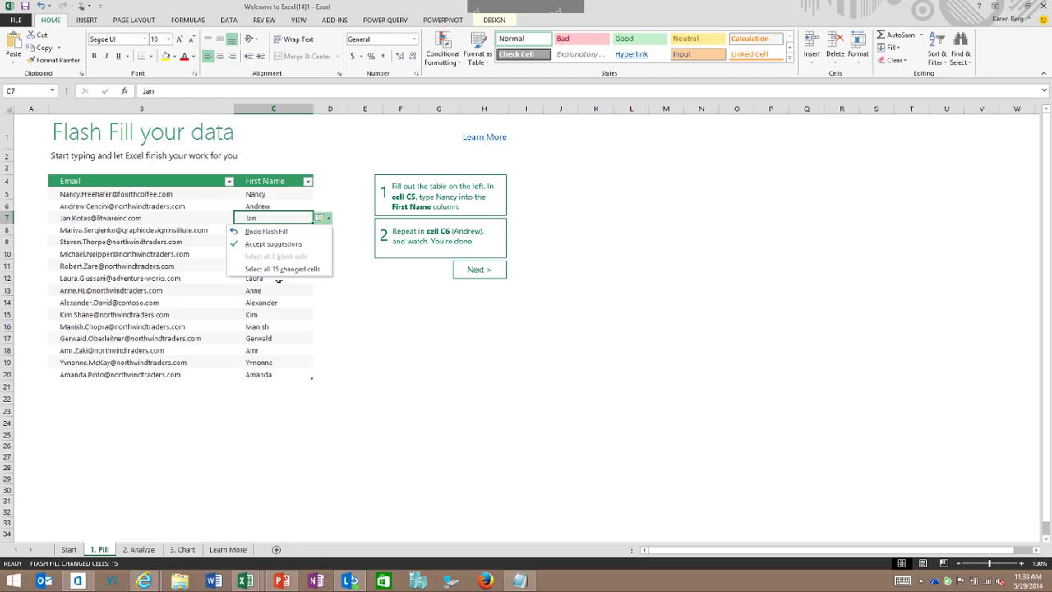
key(Escape)
key(Up)
key(Up)
key(Right)
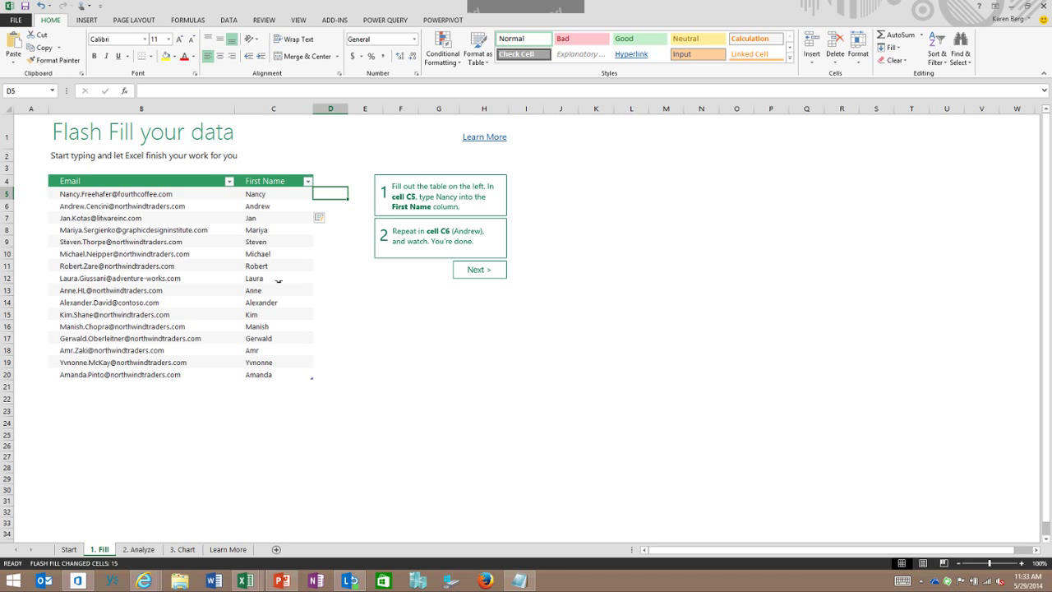
Step: On the 2. Analyze sheet, select the sales table B4:E19 and show its Quick Analysis options
key(ctrl+Page_Down)
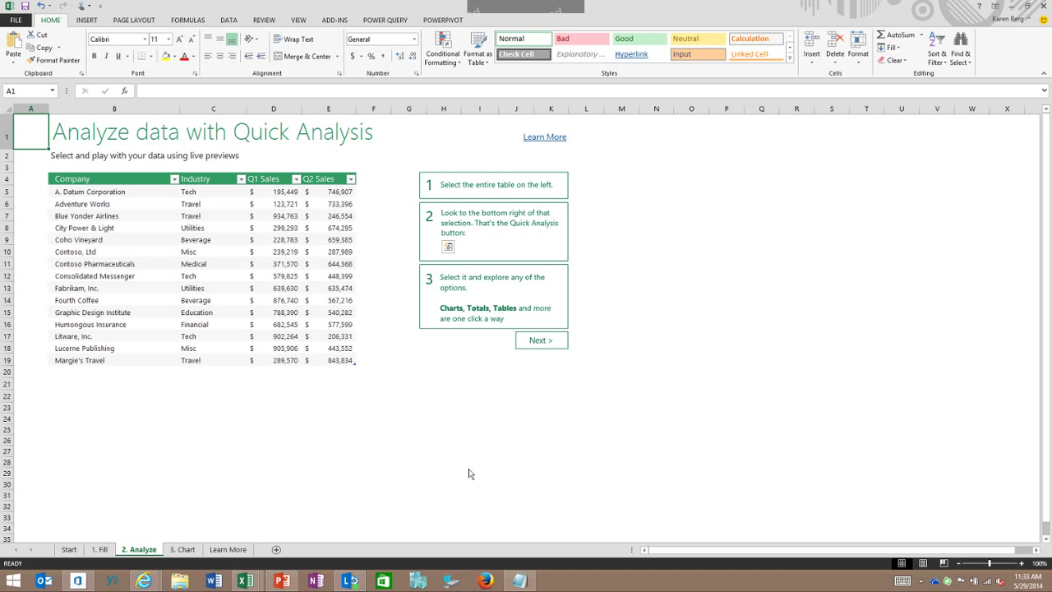
drag(74, 178, 341, 360)
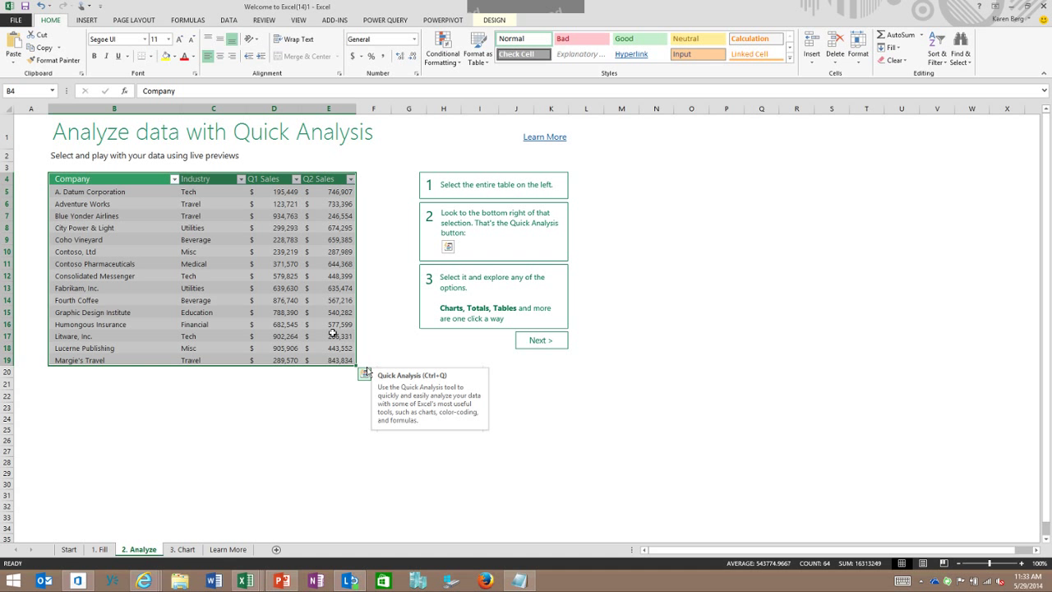
click(365, 373)
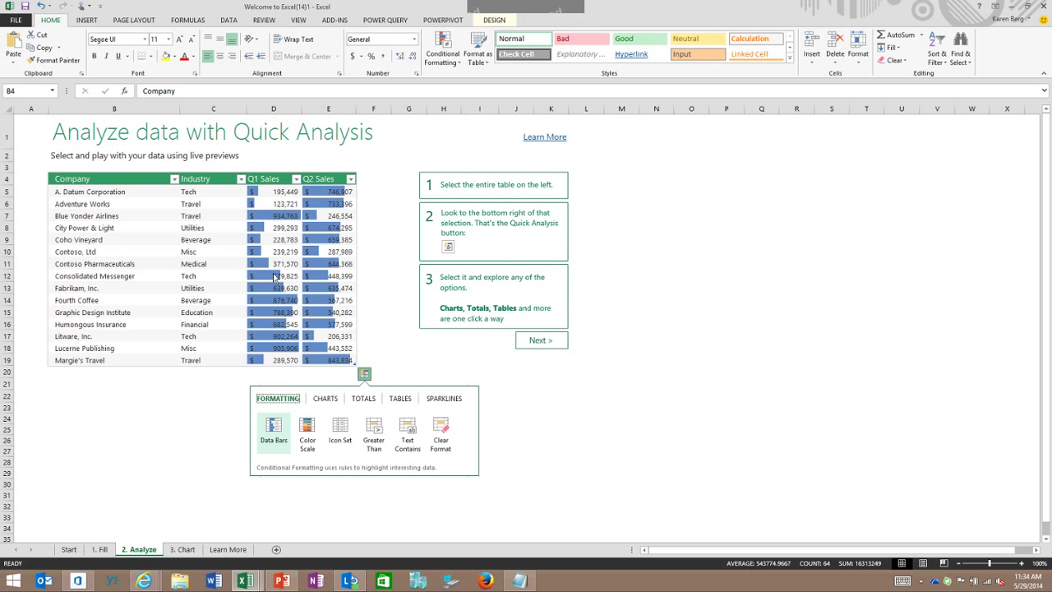
Step: Preview colour scale, icon set, sum row and average row options on the sales figures
key(Right)
key(Right)
key(Left)
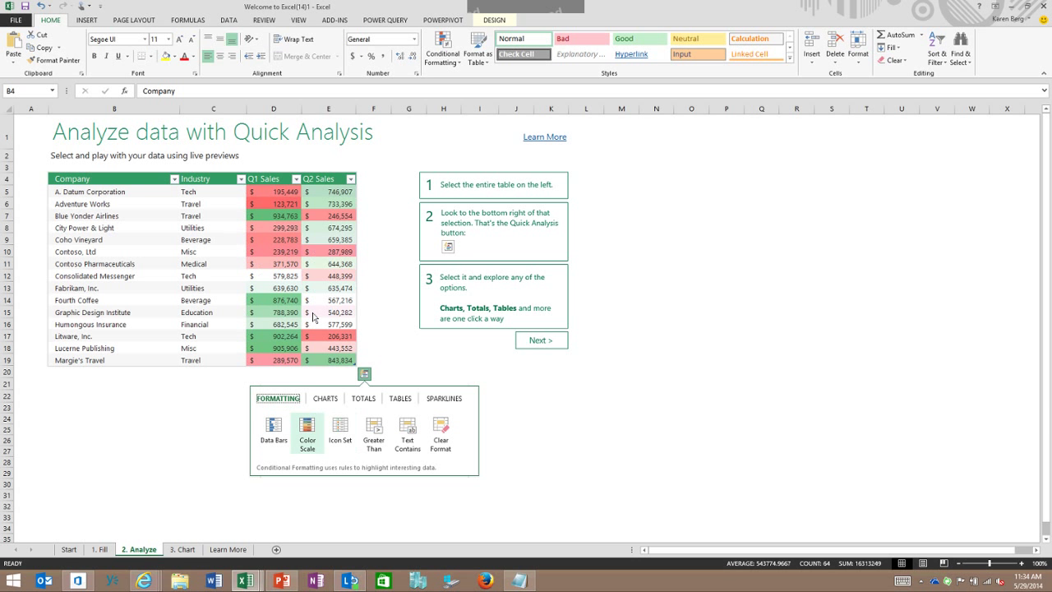
key(Right)
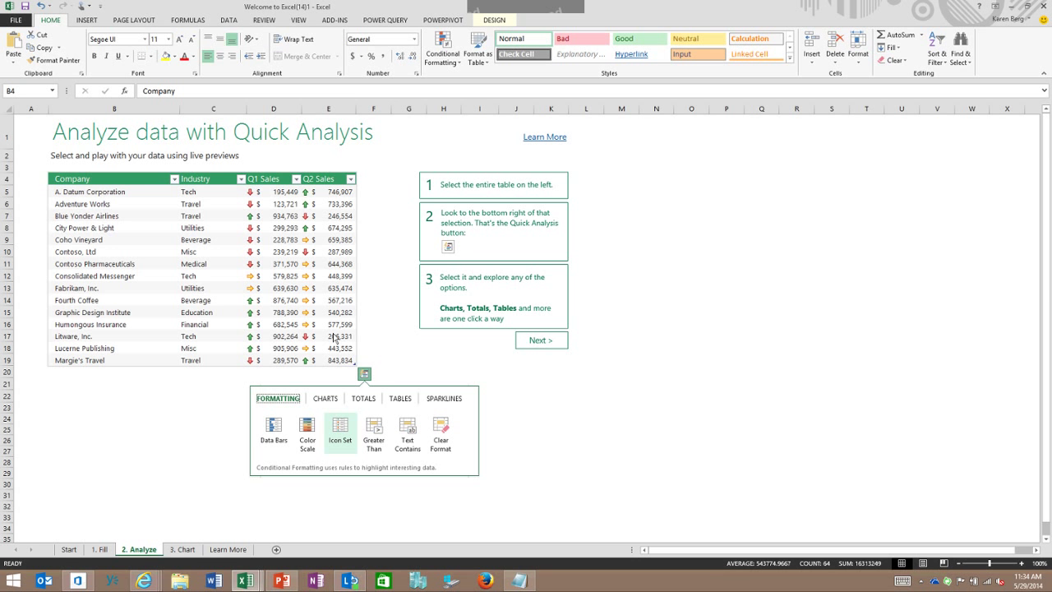
key(Up)
key(Right)
key(Right)
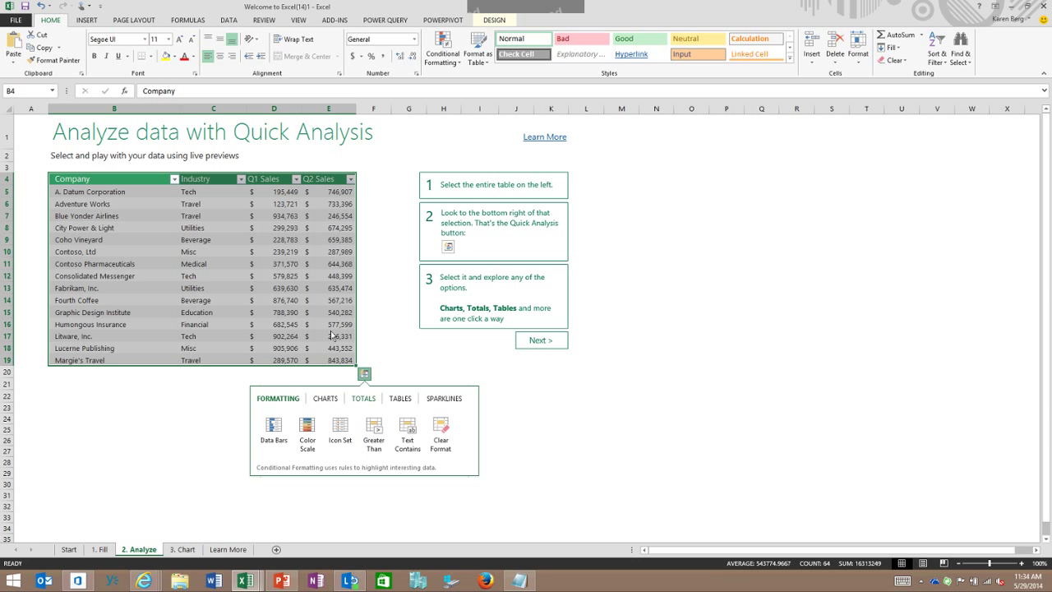
key(Down)
key(Right)
key(Right)
key(Left)
key(Left)
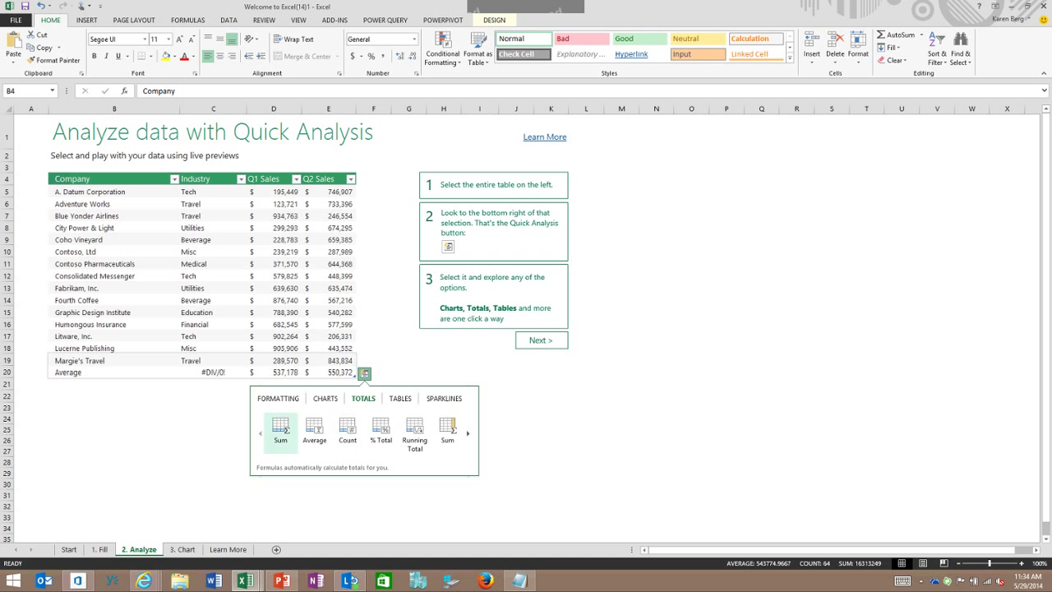
key(Right)
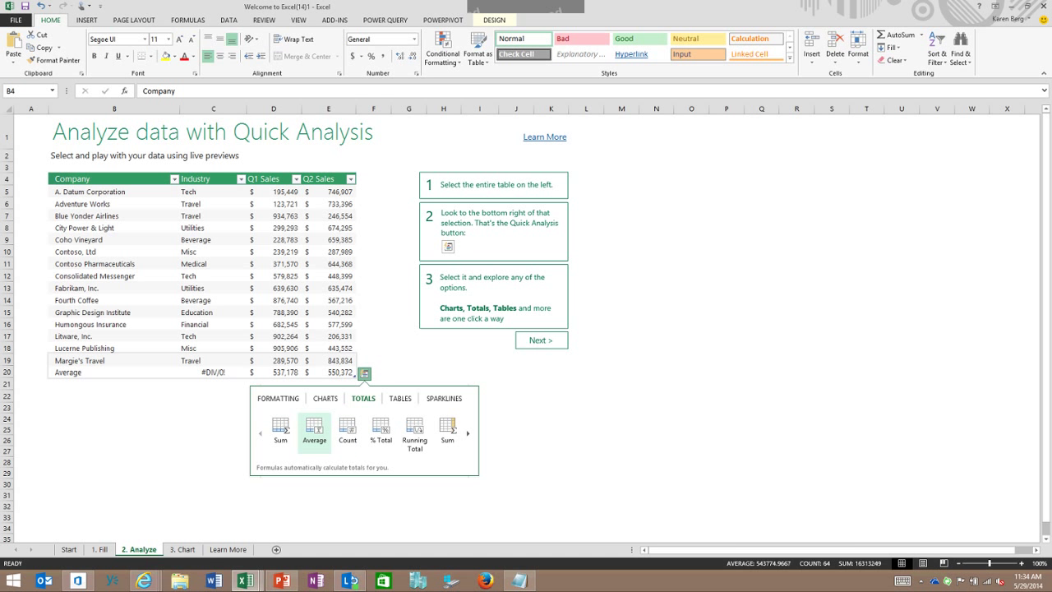
Step: Add Line sparklines beside each company's Q1 and Q2 sales
key(Up)
key(Right)
key(Right)
key(Down)
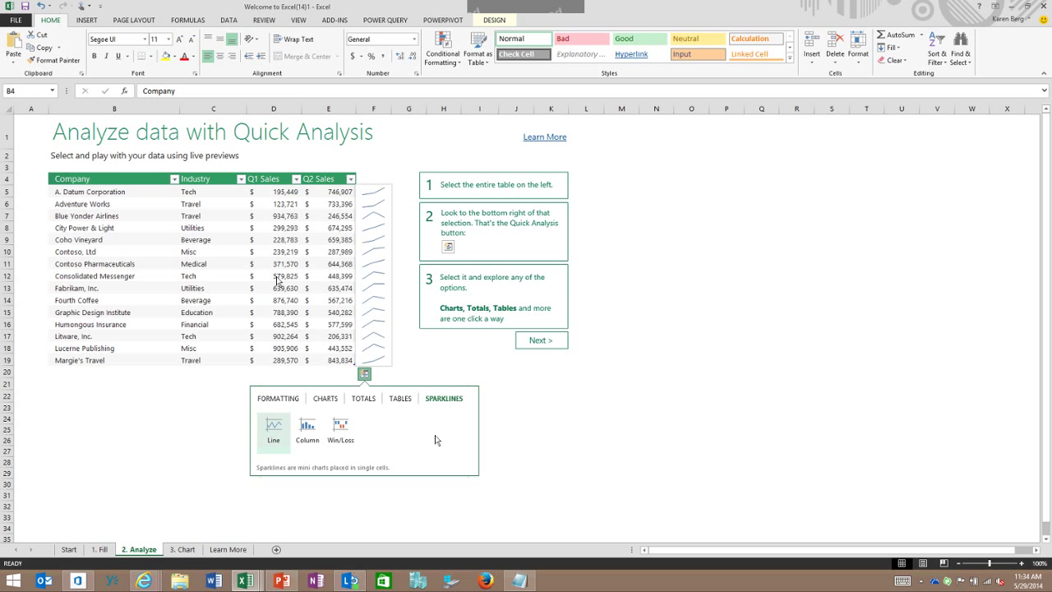
click(273, 426)
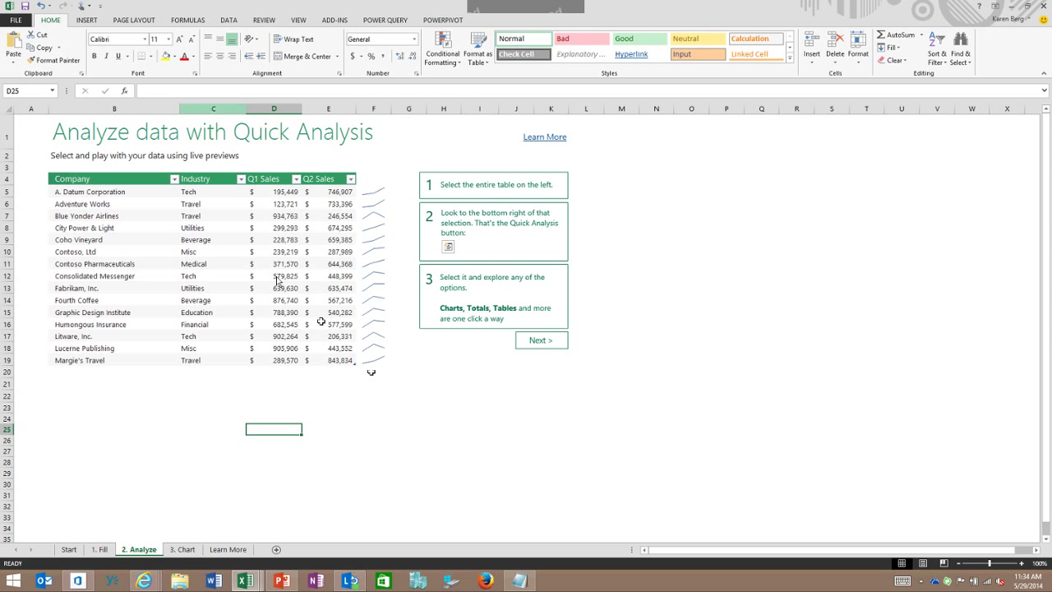
click(86, 20)
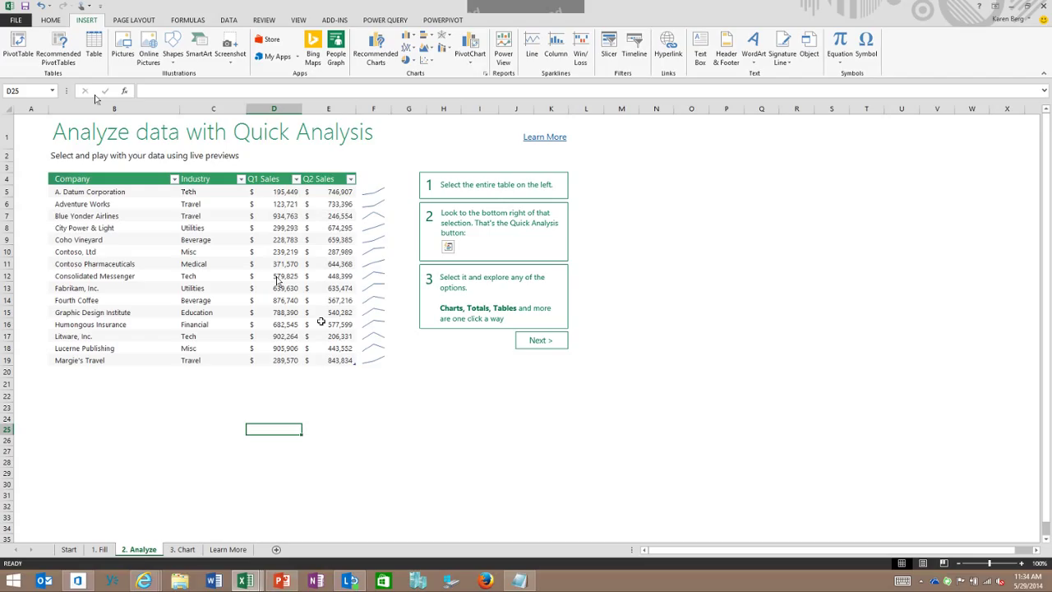
Step: On the 3. Chart sheet, select the company and Q1/Q2 sales columns B4:D19
click(540, 339)
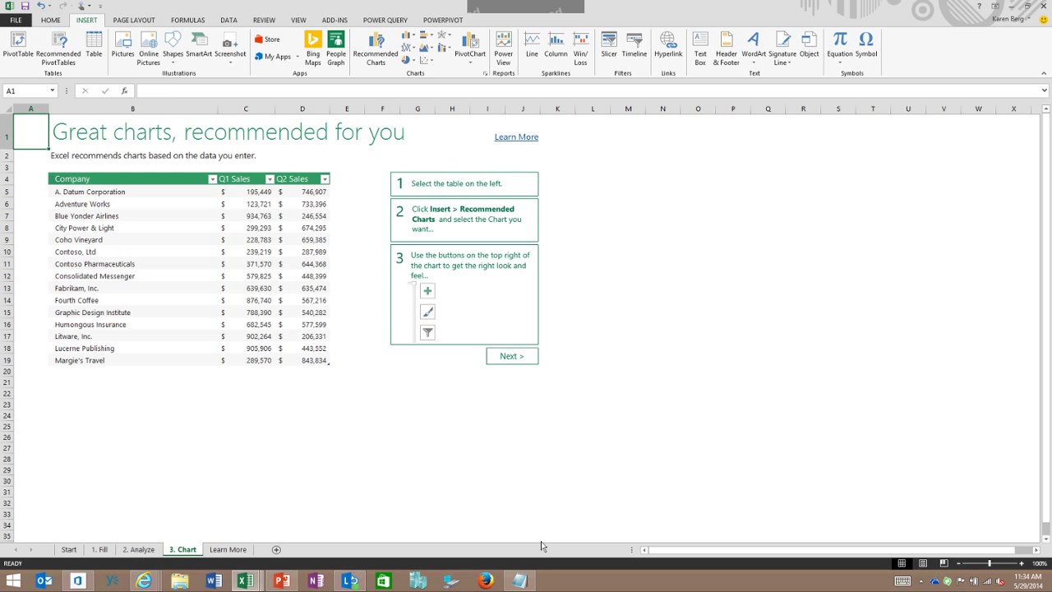
drag(74, 178, 321, 360)
drag(281, 282, 307, 308)
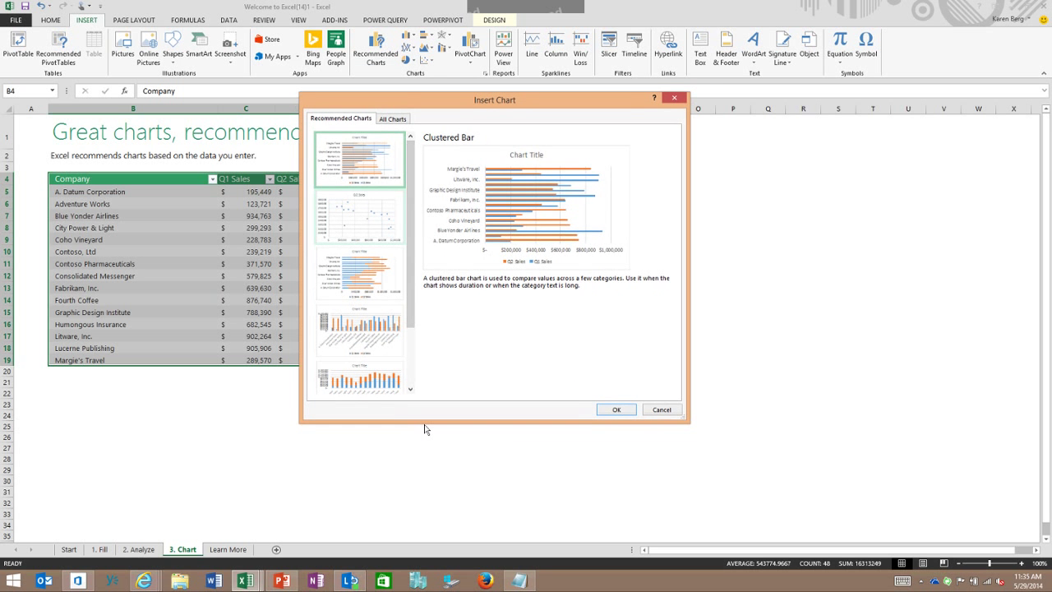
Step: Compare the recommended charts and insert the Stacked Bar chart
key(Down)
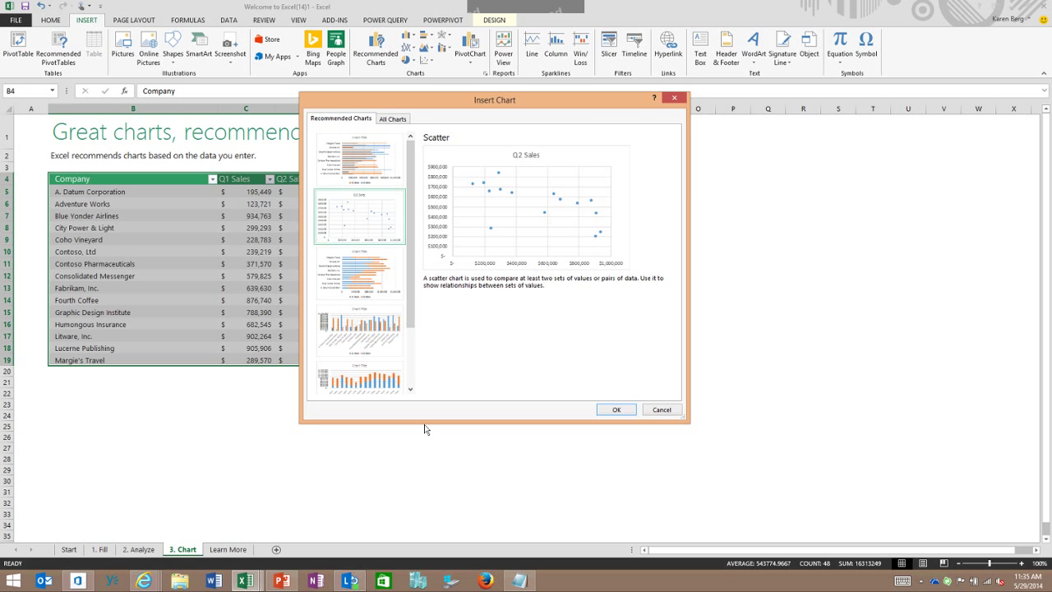
key(Down)
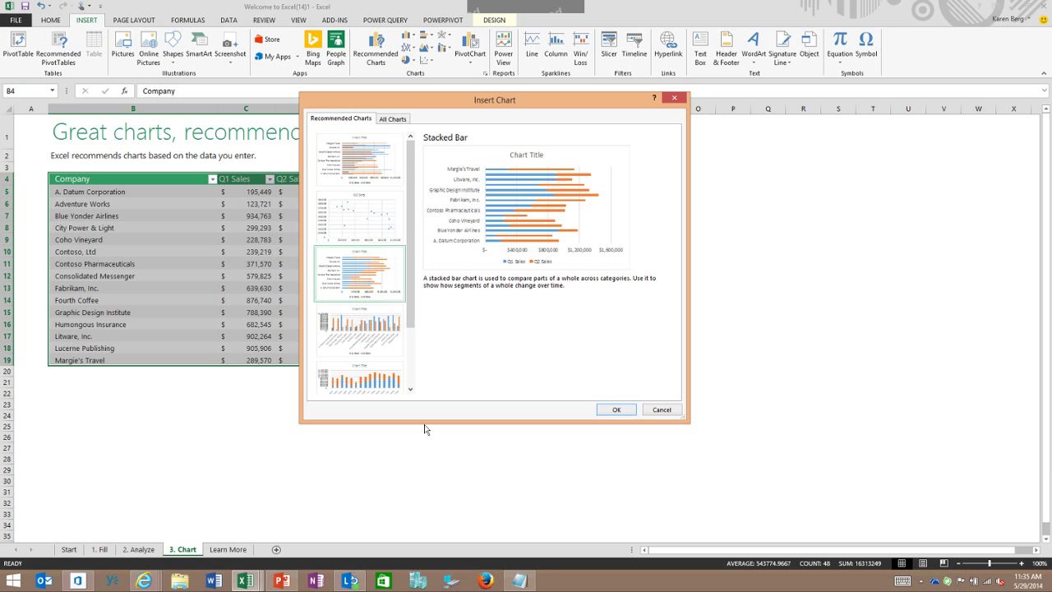
key(Up)
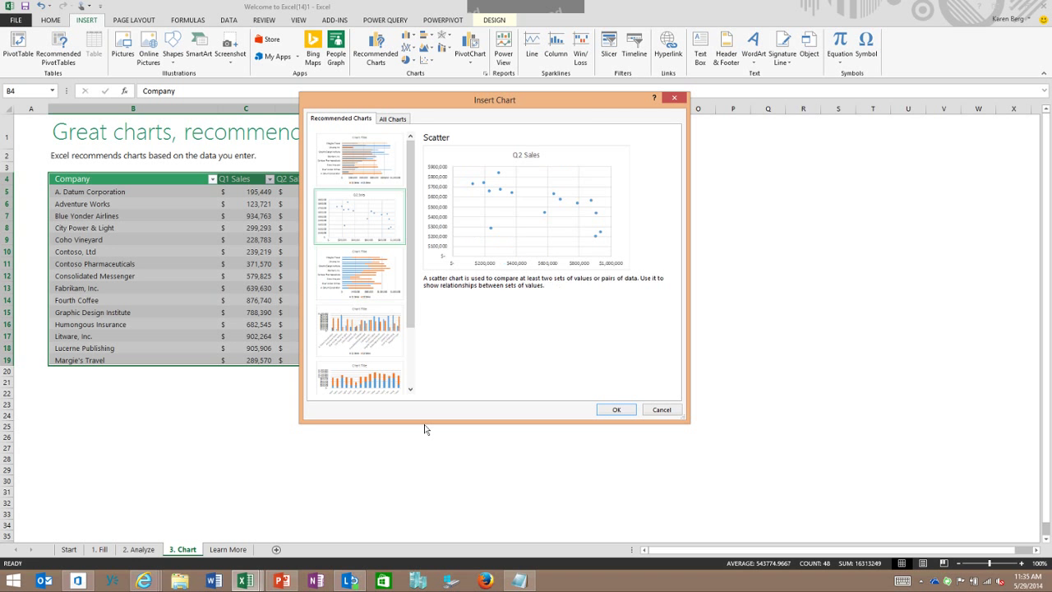
click(356, 359)
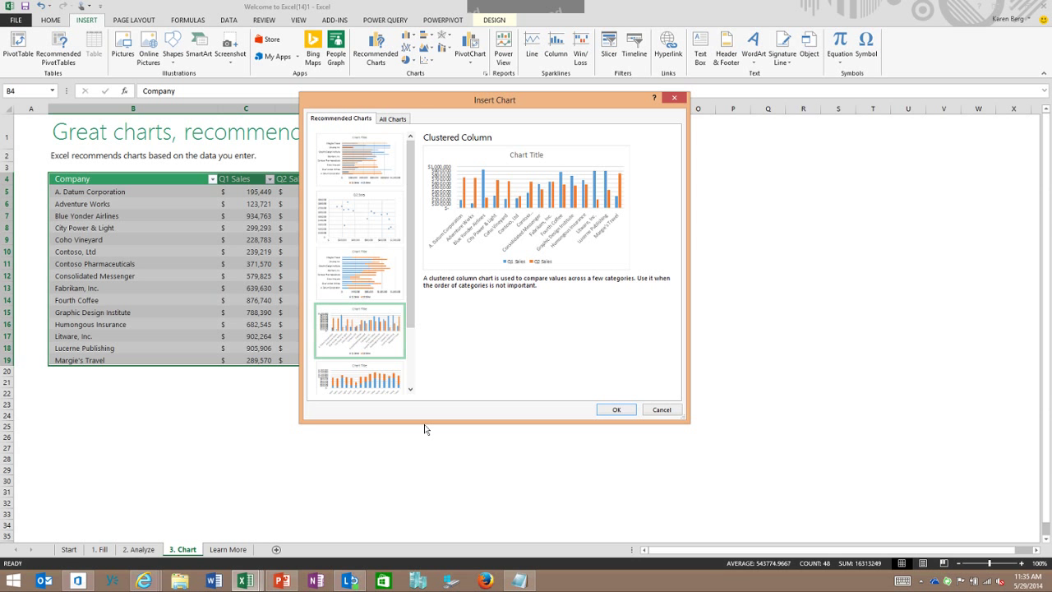
key(Up)
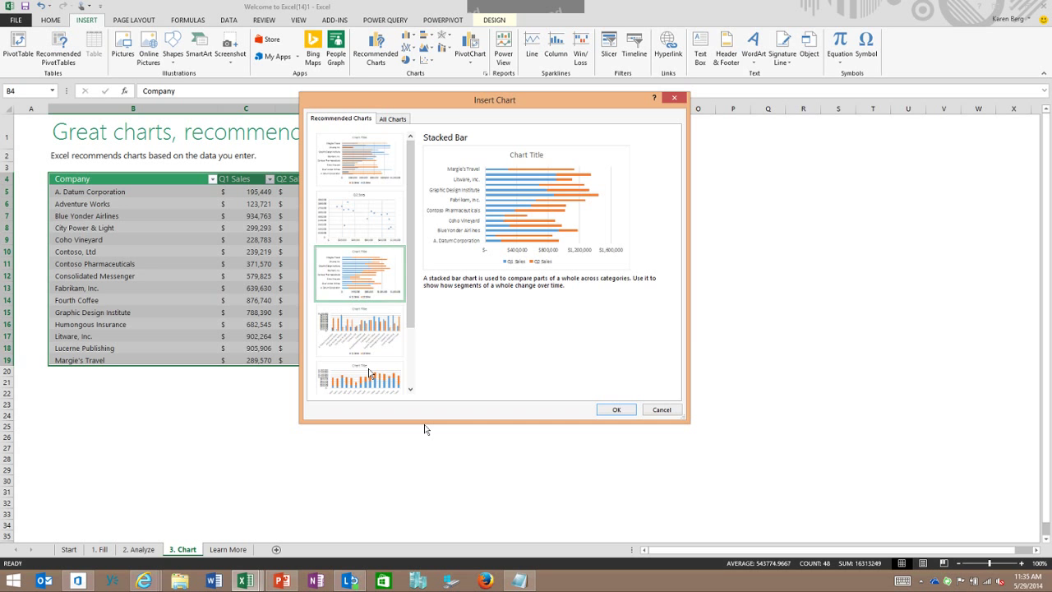
key(Return)
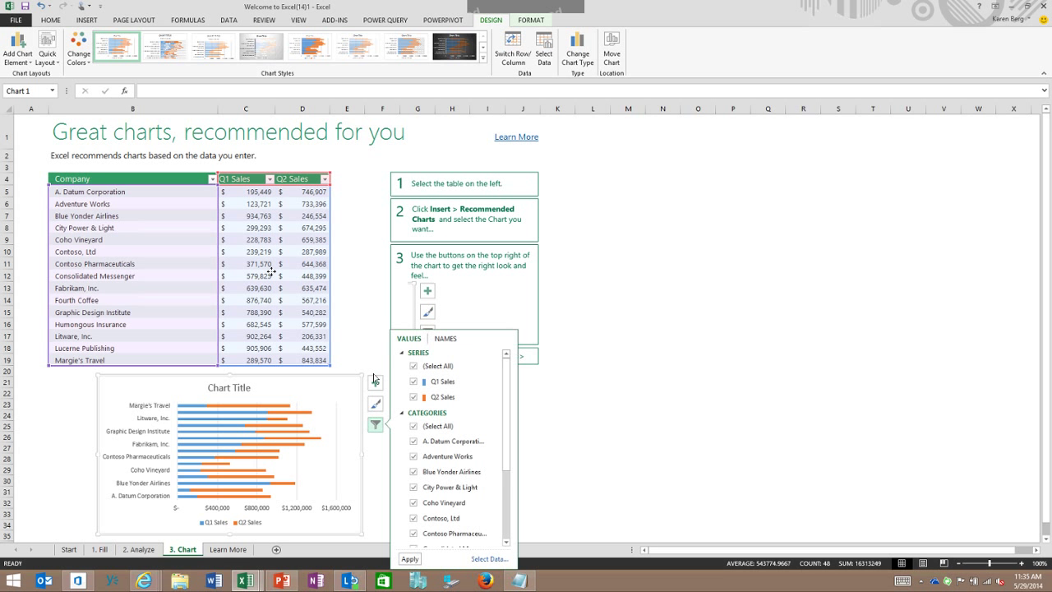
scroll(458, 462, down, 2)
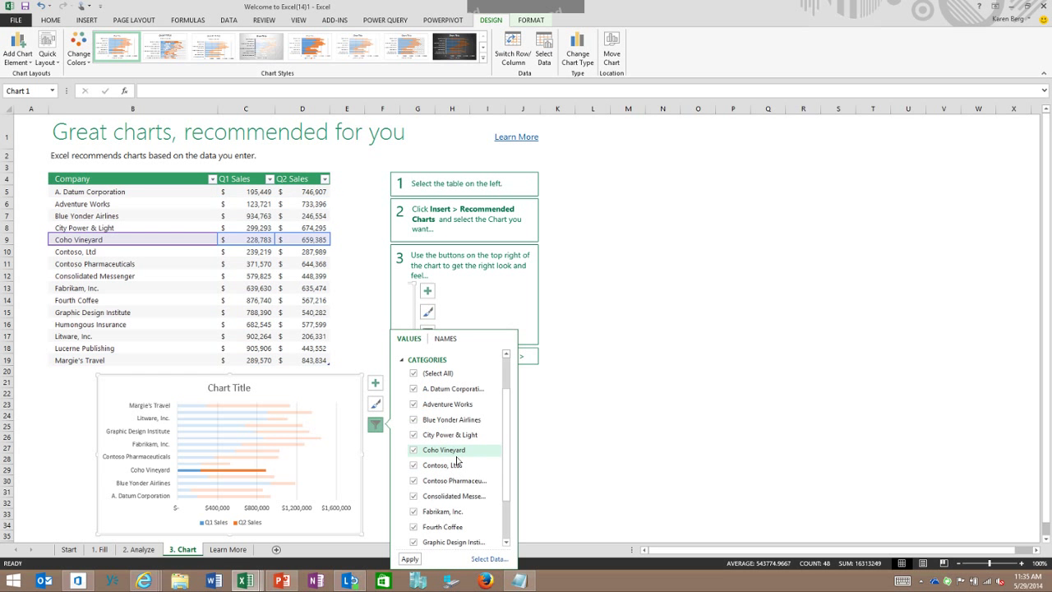
scroll(446, 449, down, 1)
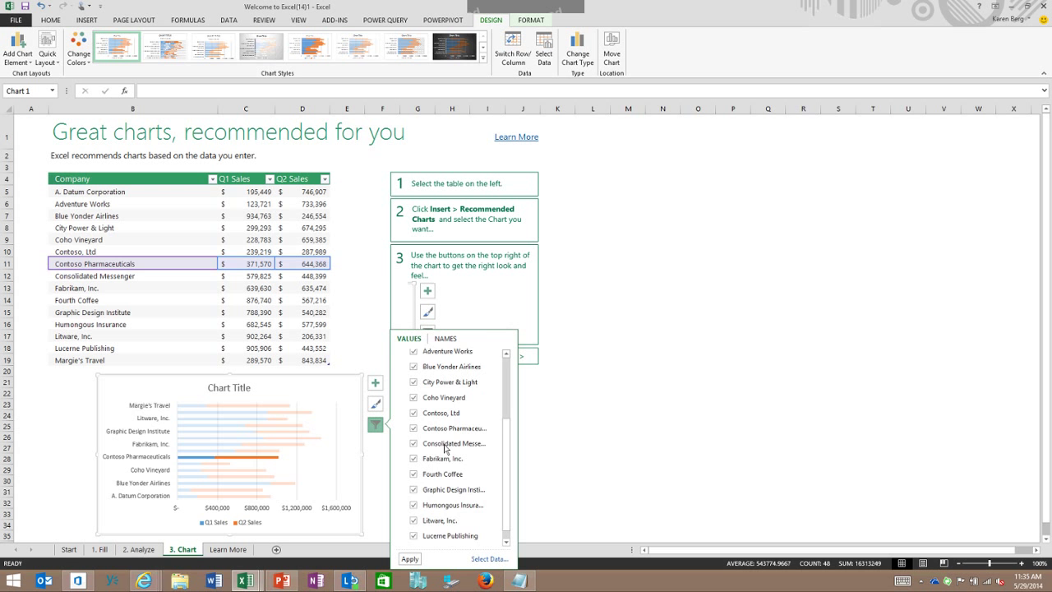
scroll(444, 446, up, 3)
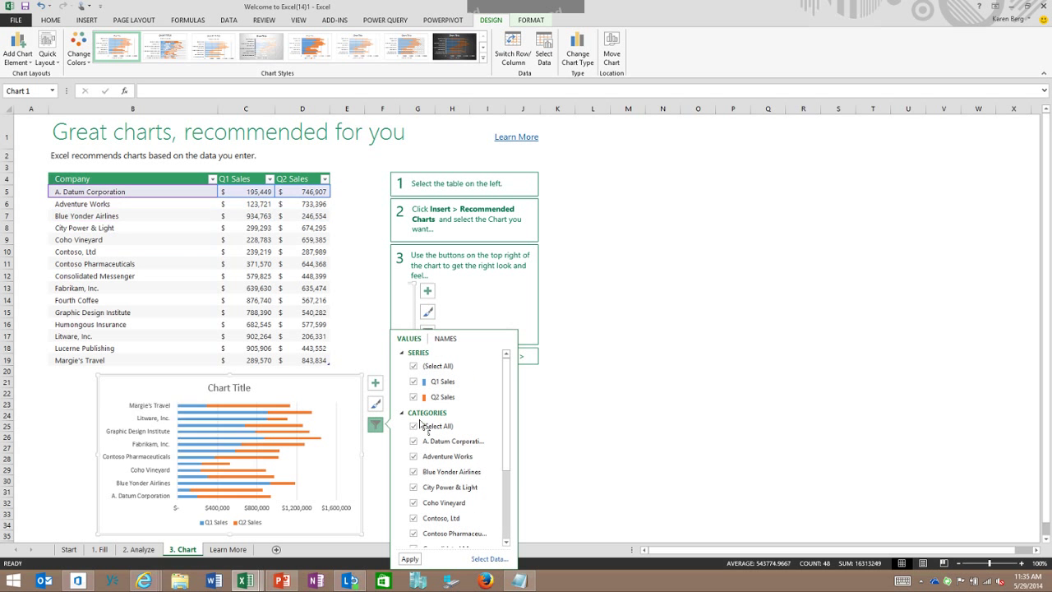
click(414, 397)
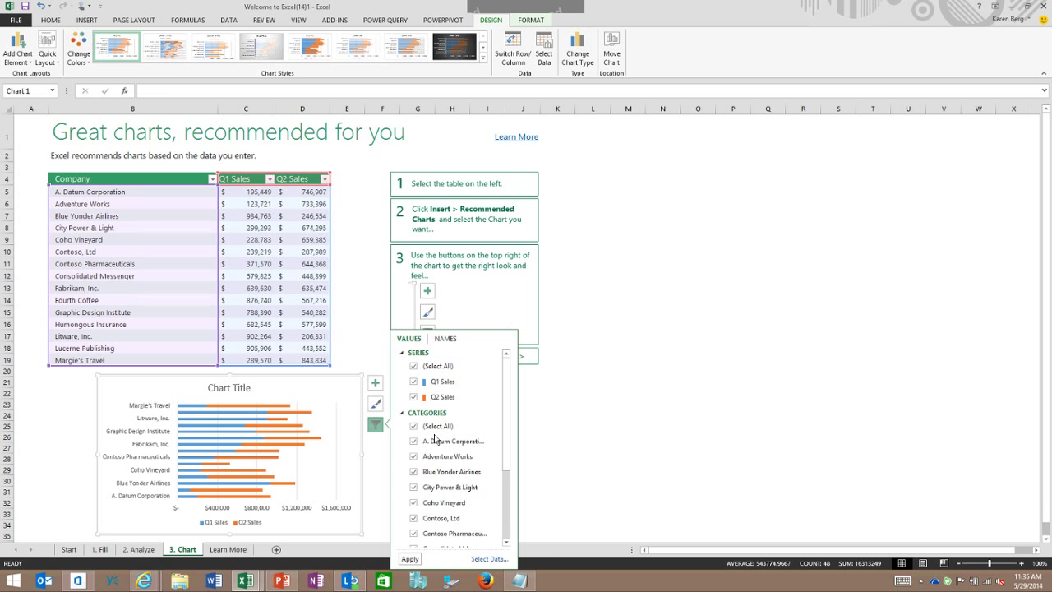
key(Escape)
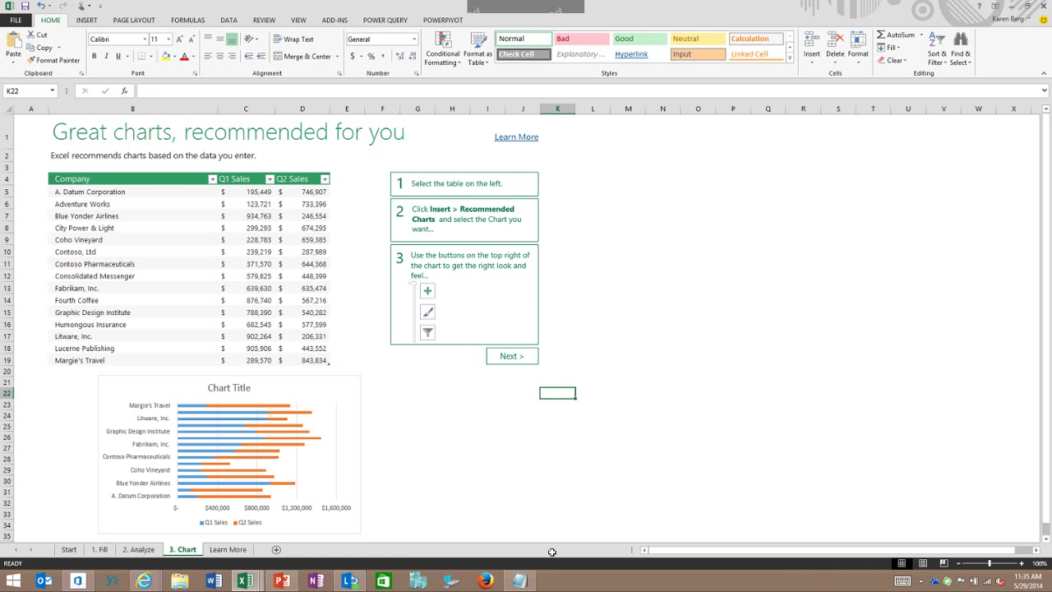
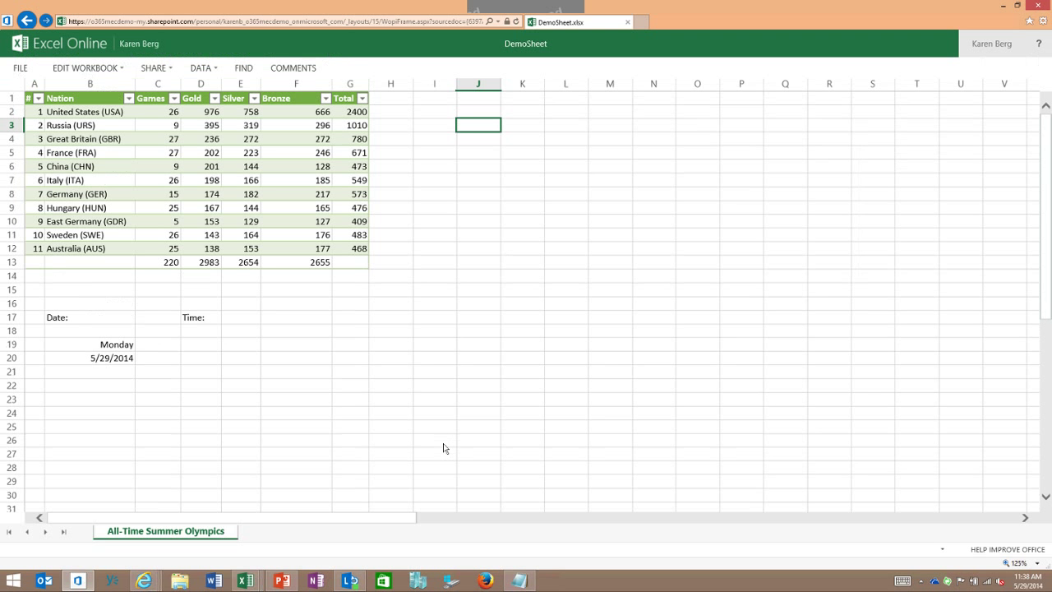
Step: Return to the OneDrive Documents list, then switch to DemoSheet in desktop Excel
click(27, 25)
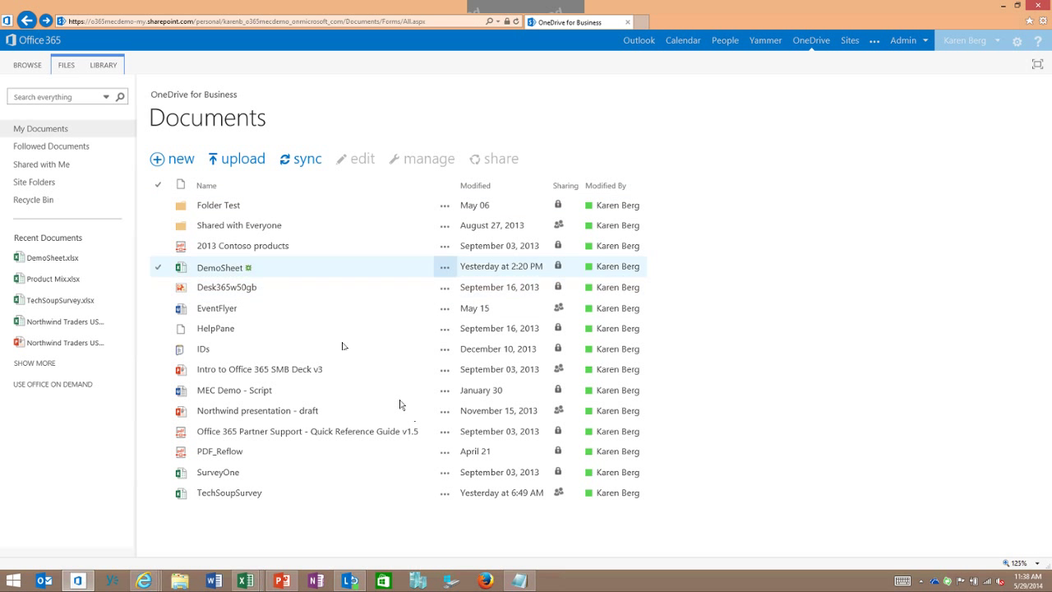
key(super+7)
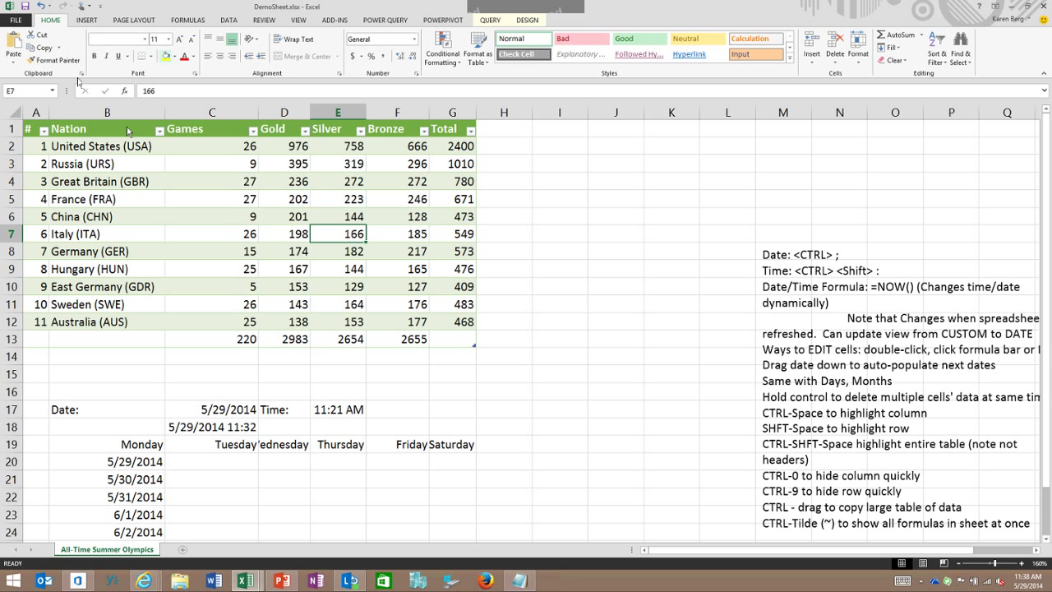
Step: Show DemoSheet's Backstage Info page with its OneDrive location and autosave versions
click(16, 20)
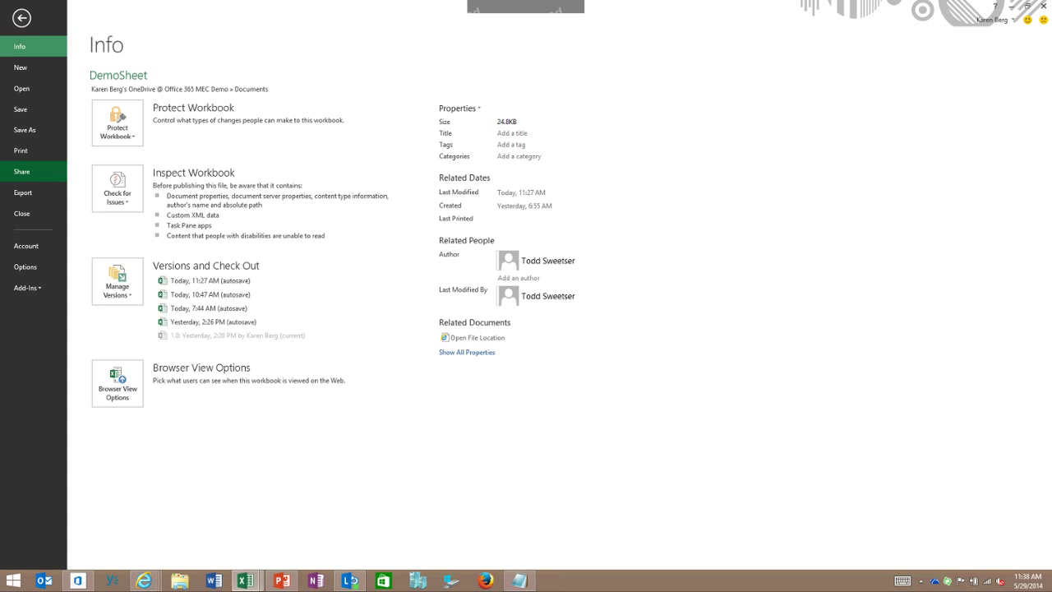
Step: Review DemoSheet's Invite People and view-only sharing link options, then return to the browser
click(21, 171)
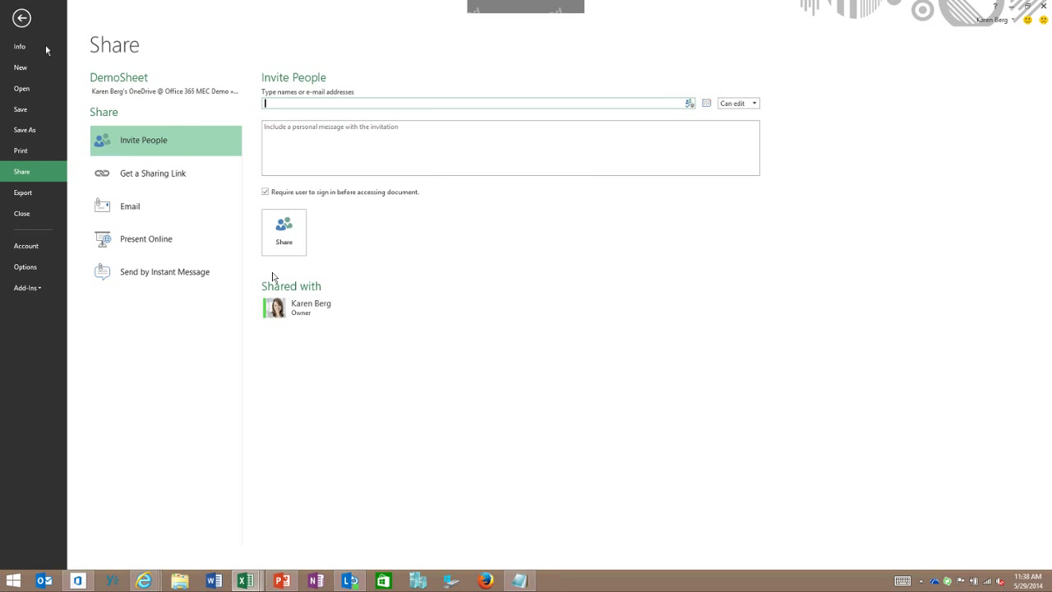
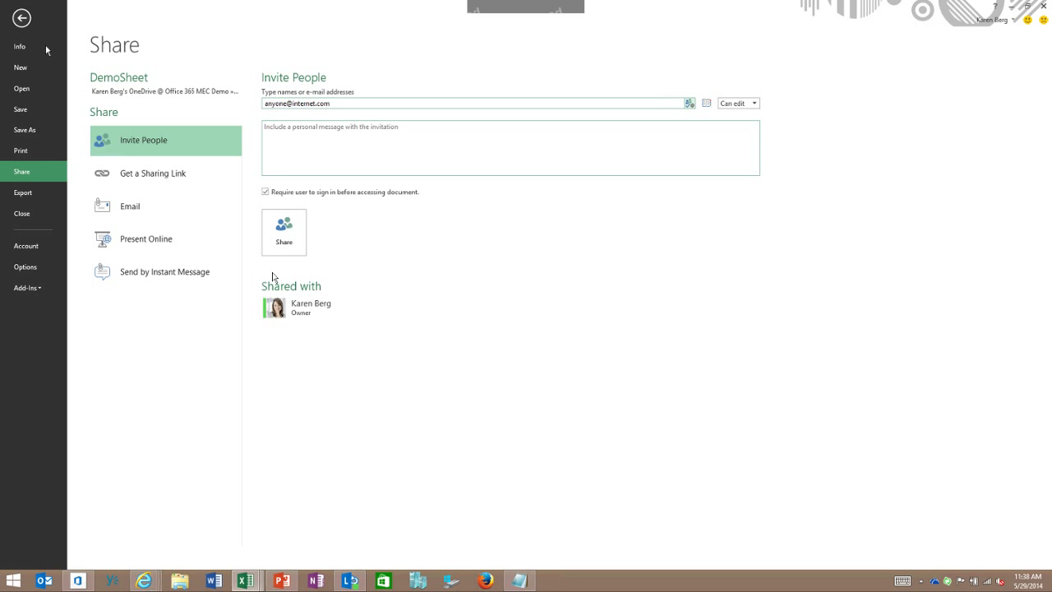
click(185, 188)
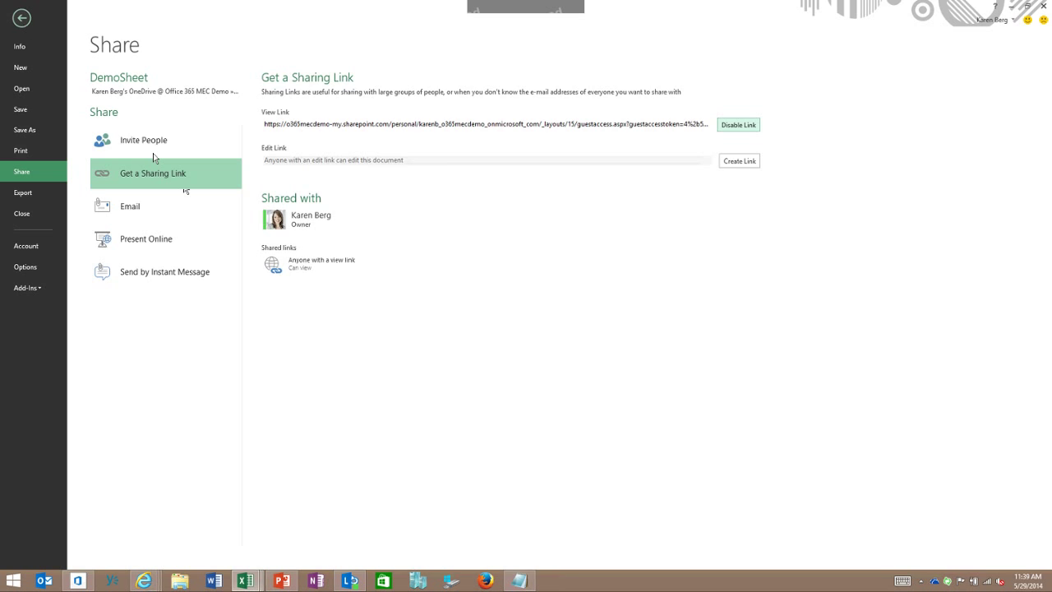
click(23, 24)
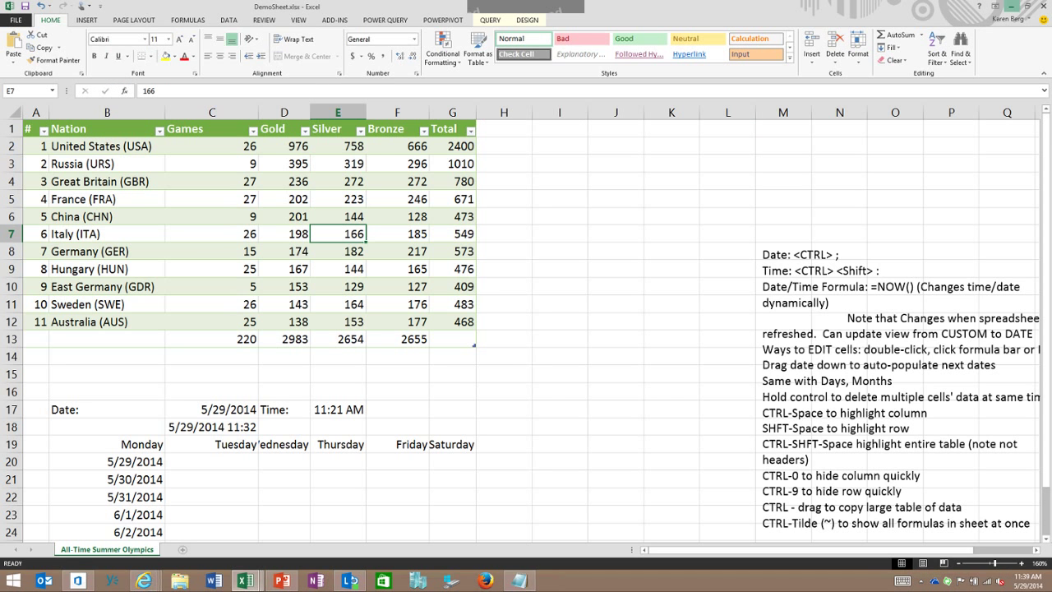
click(1010, 6)
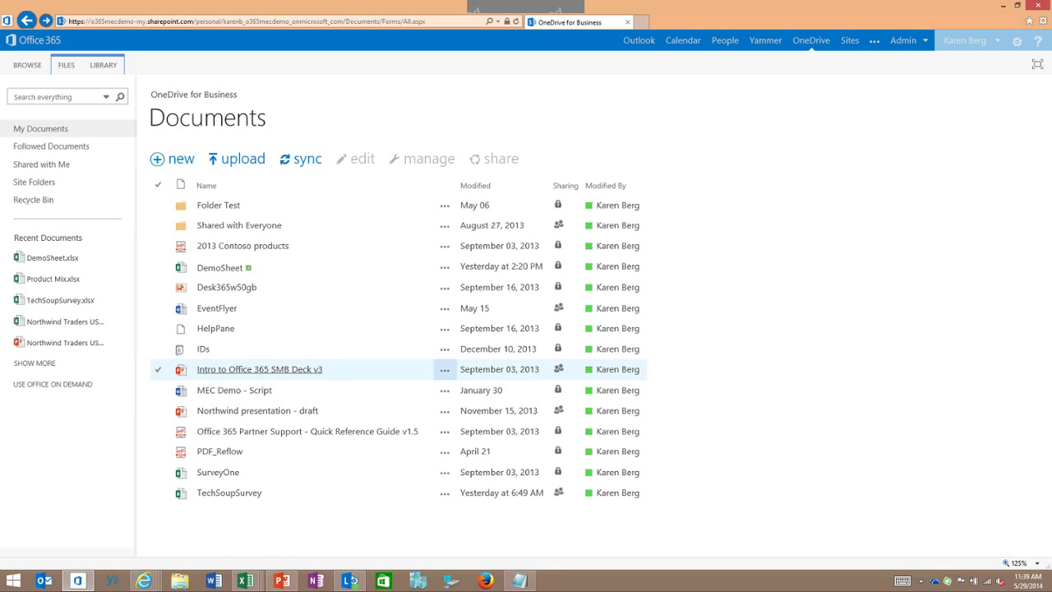
Step: Create a new Excel survey named 'Survey Demo' in the OneDrive library
click(161, 163)
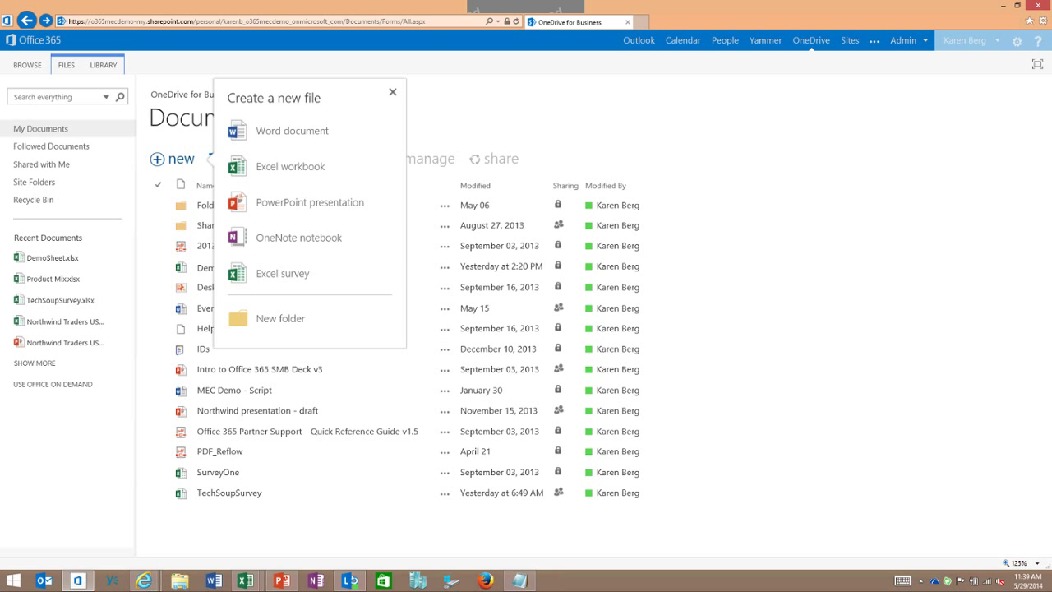
click(258, 262)
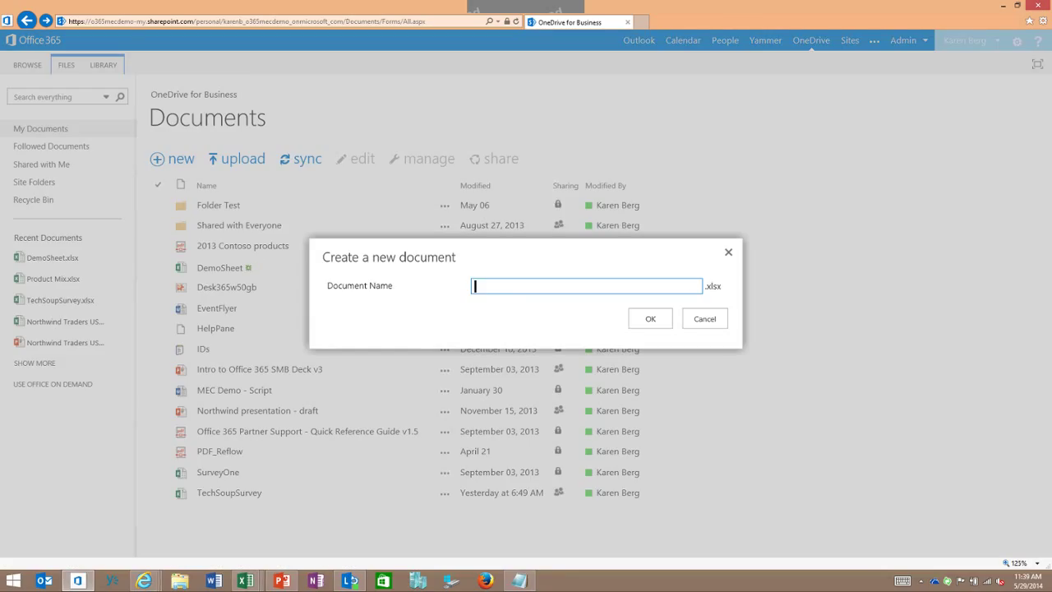
text(SurbeyD)
key(BackSpace)
key(BackSpace)
key(BackSpace)
key(BackSpace)
key(BackSpace)
text(rvey Demo)
right_click(379, 248)
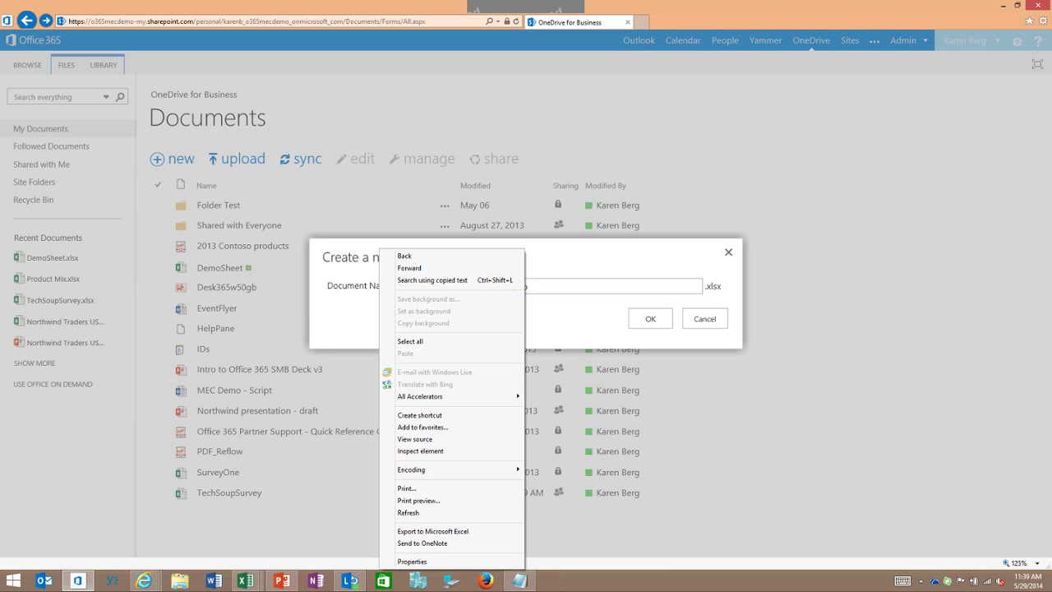
click(379, 249)
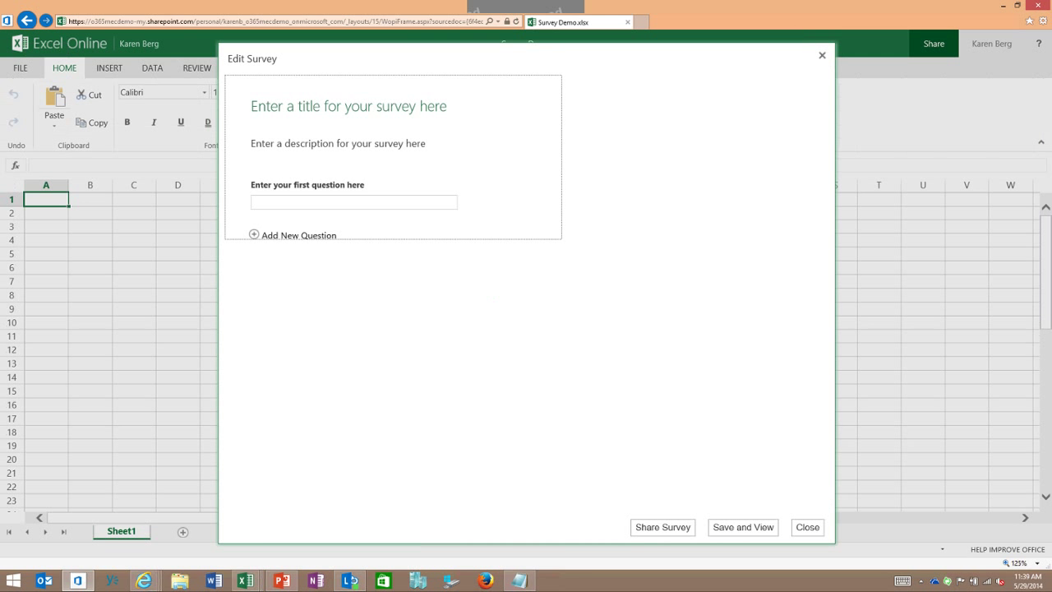
Step: Title the survey 'Volunteer Signup Form' with the description 'Thanks for Assistance!'
click(348, 106)
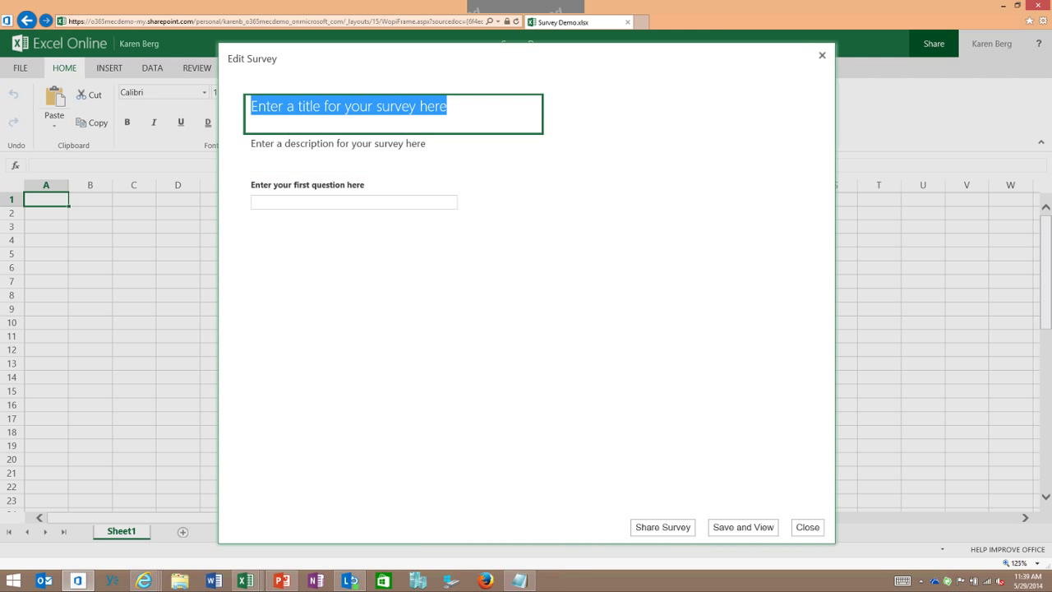
text(Volunt)
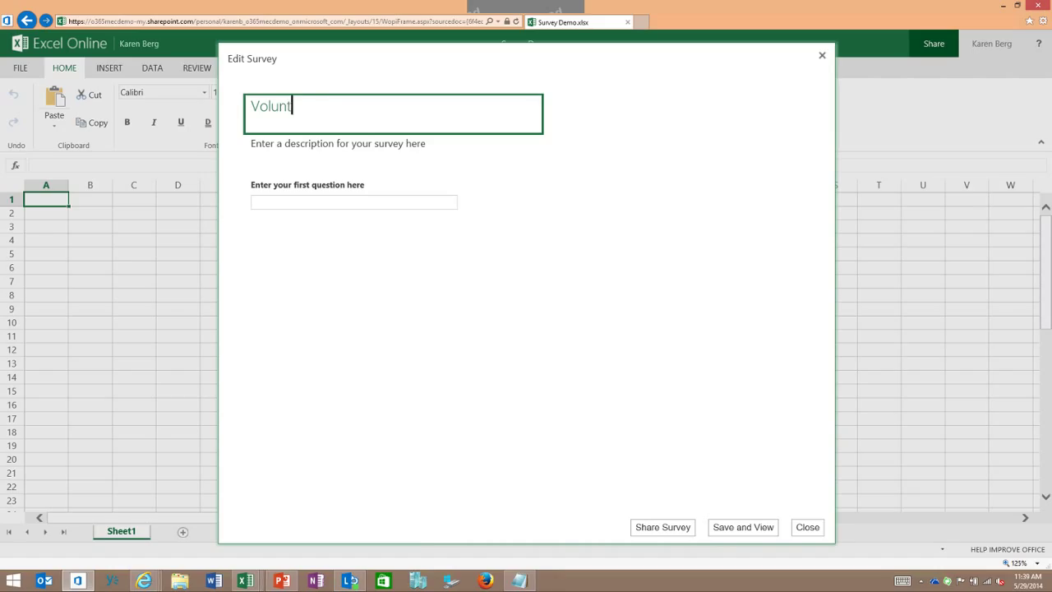
text(eer Signup Form)
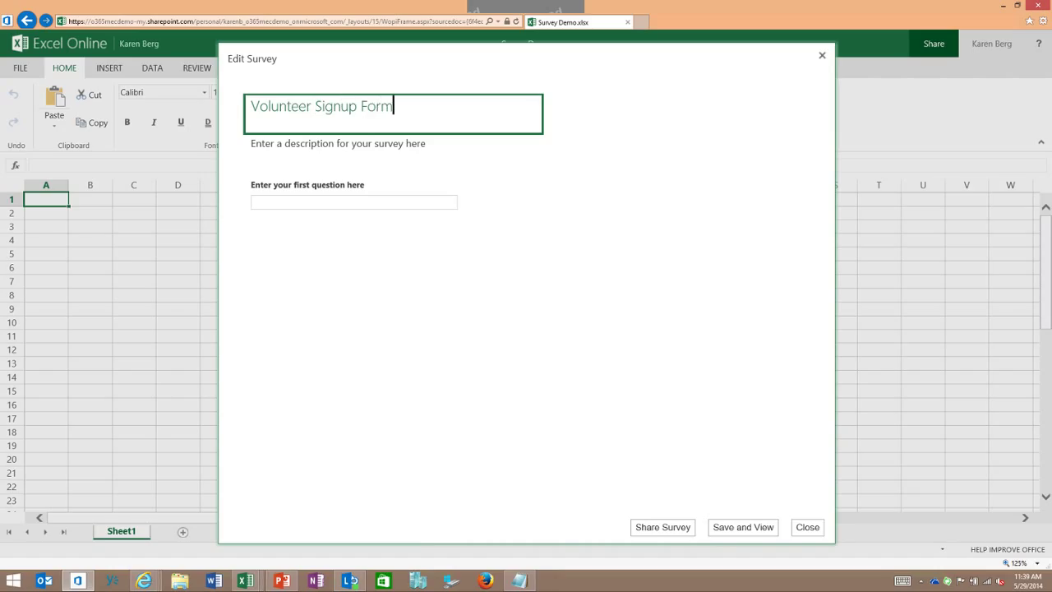
key(Tab)
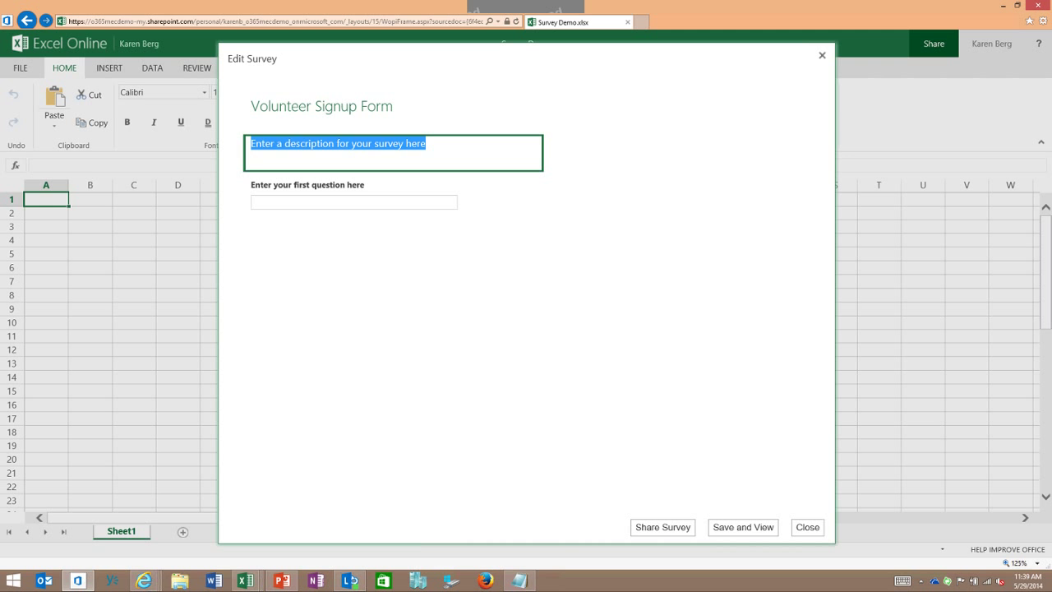
text(Thanks for A)
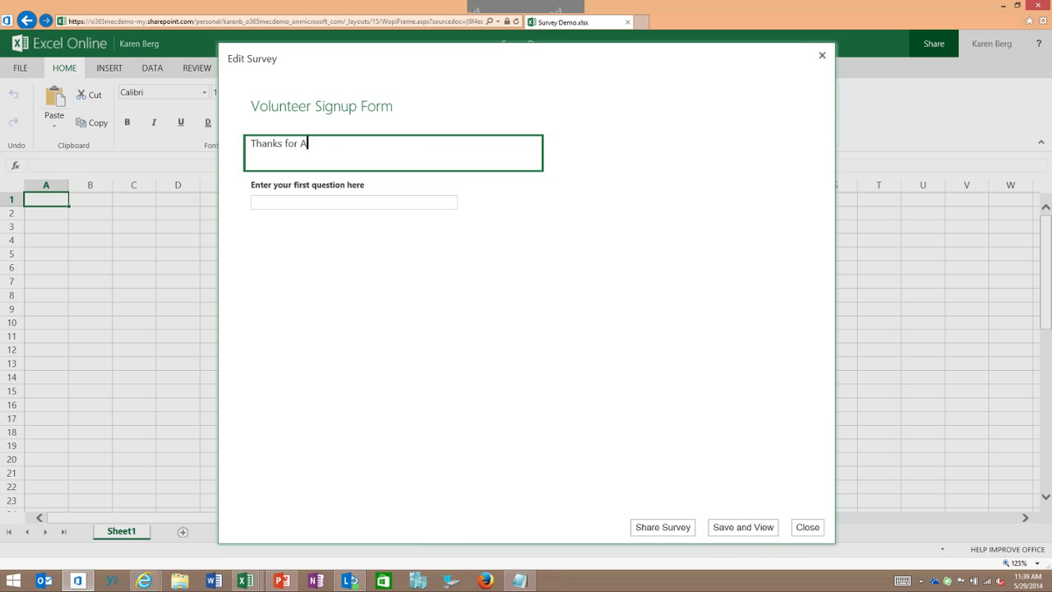
text(ssistance!)
Step: Make the first question a required 'Name' subtitled 'First and Last', then add another question
click(394, 195)
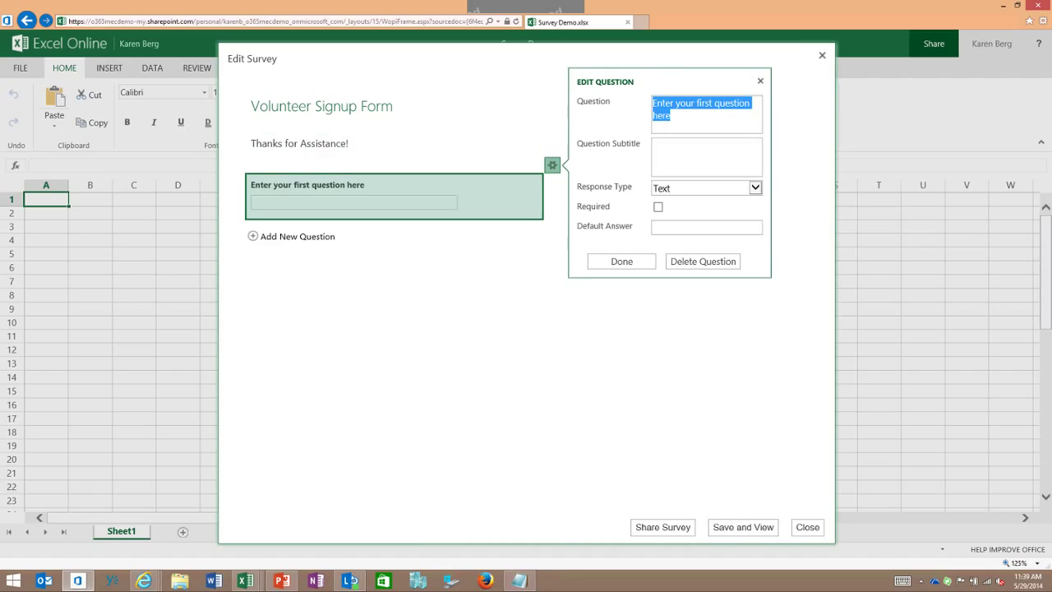
text(Name)
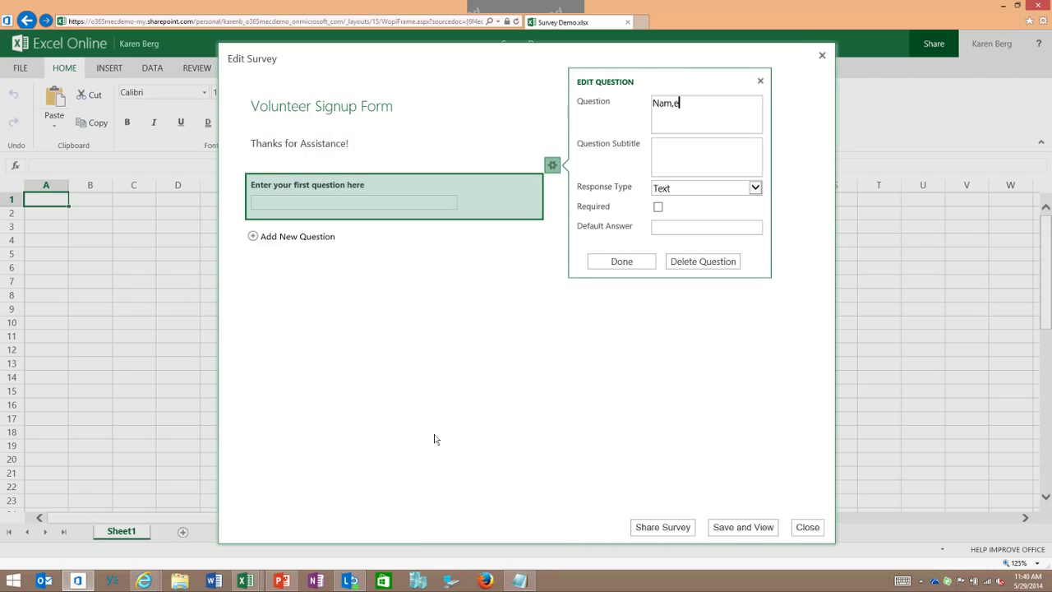
key(BackSpace)
key(BackSpace)
text(me)
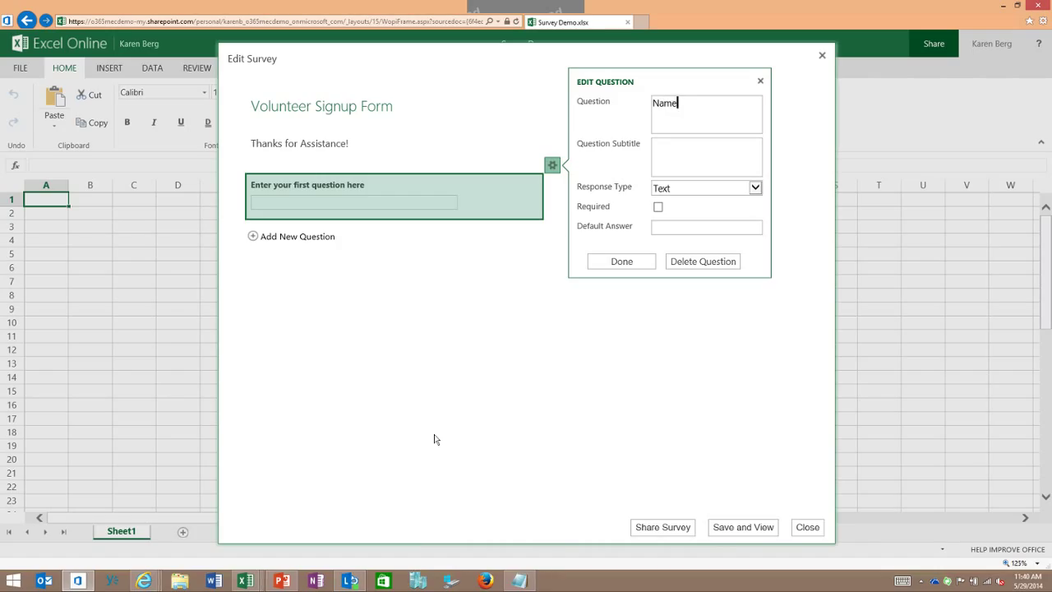
key(Tab)
key(Tab)
key(Tab)
key(space)
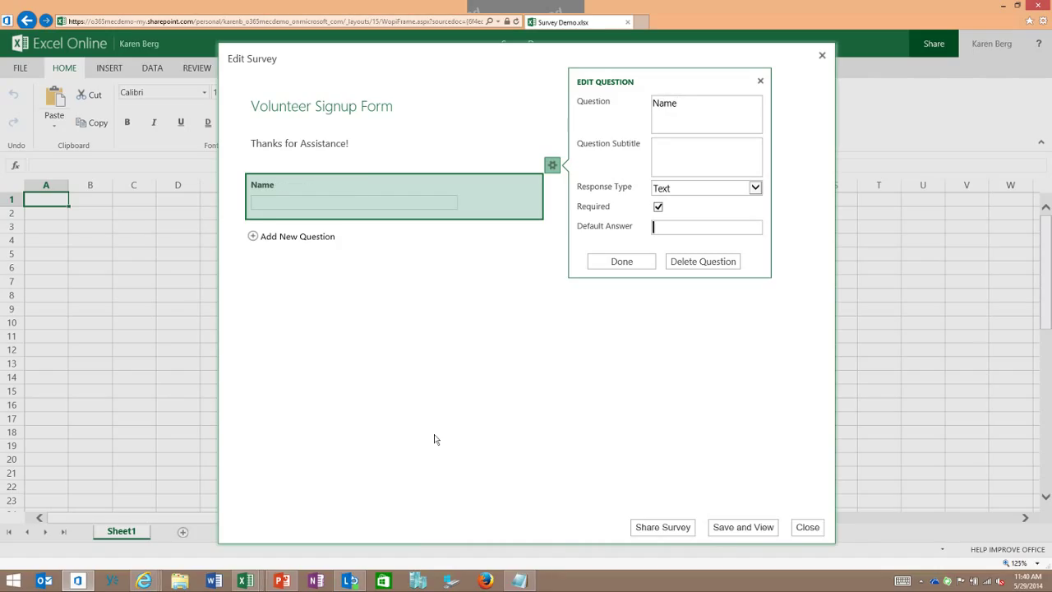
key(shift+Tab)
key(shift+Tab)
key(shift+Tab)
text(First and Last)
key(Return)
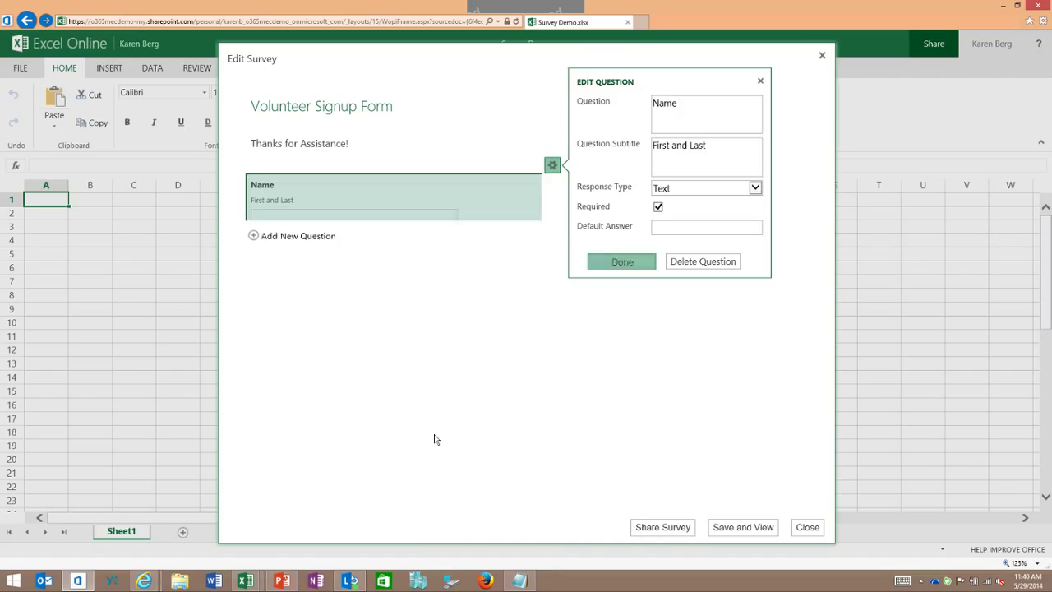
key(Tab)
key(Return)
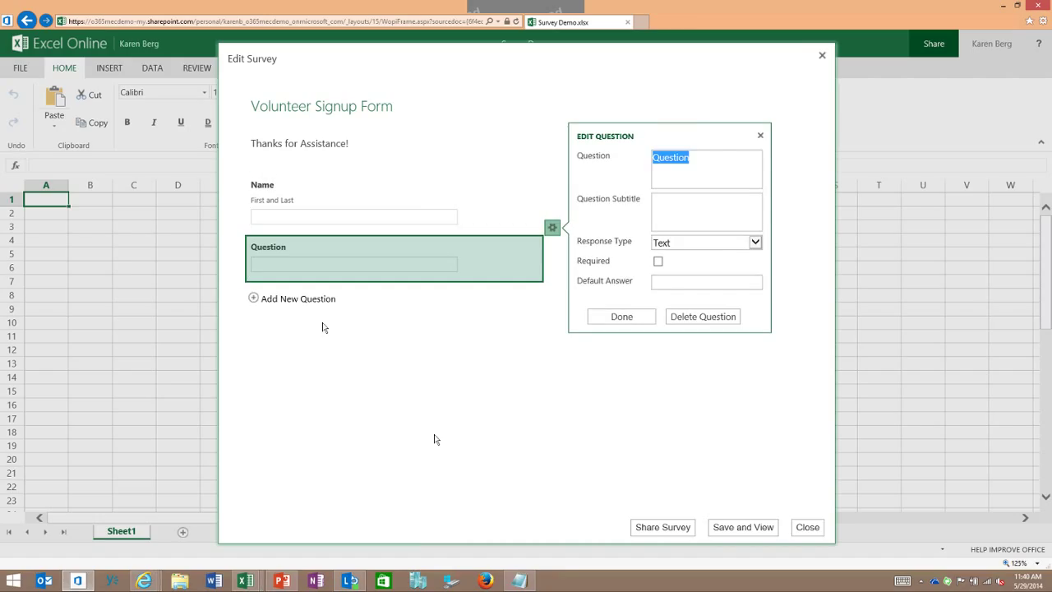
Step: Enter 'How many hours are you available?' as a required Number question
text(How many )
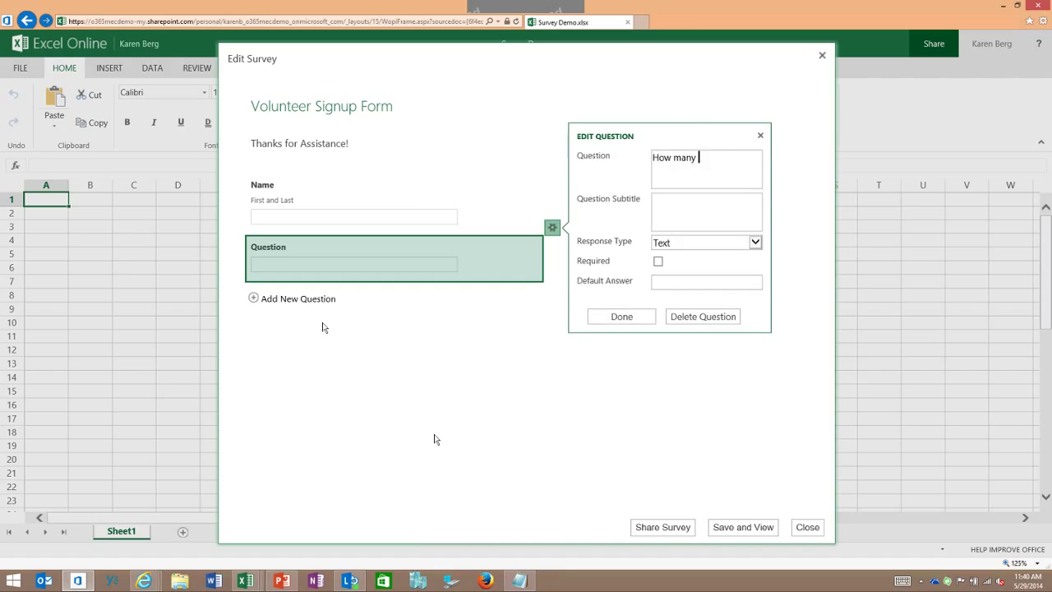
text(hours are you available)
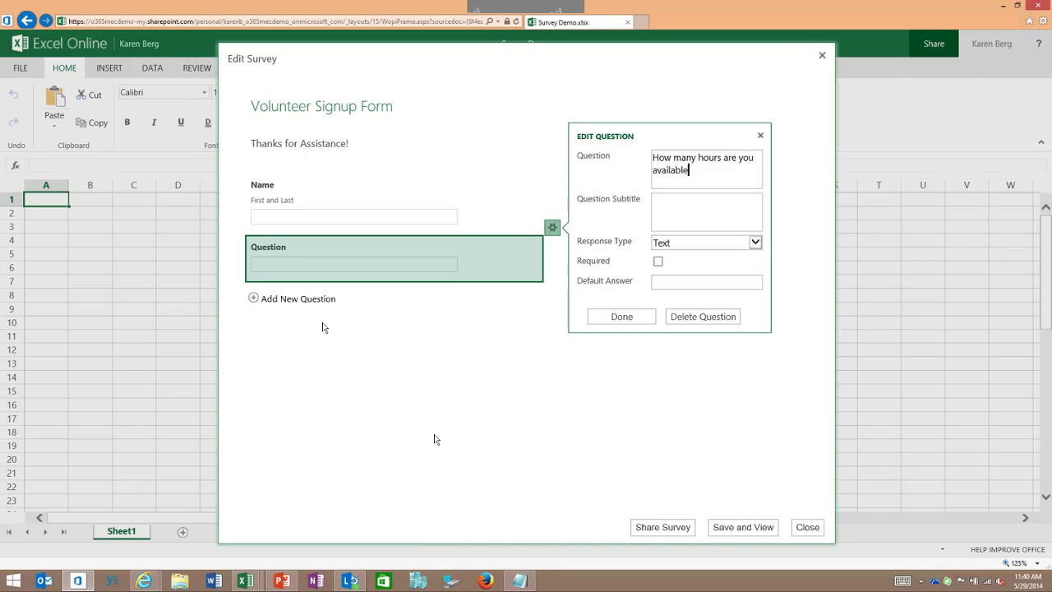
text(?)
key(Tab)
key(Tab)
key(alt+Down)
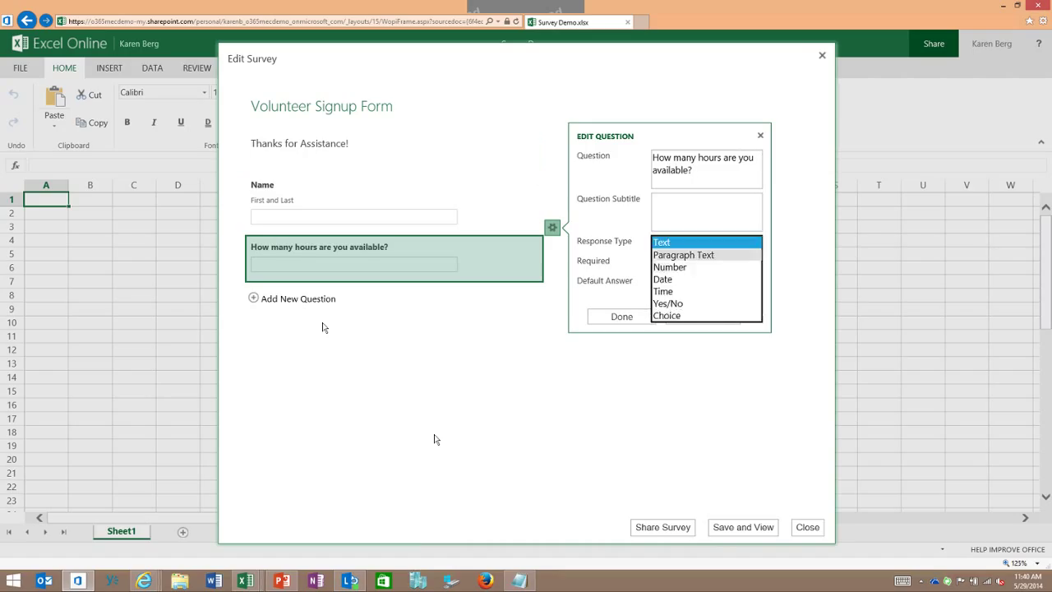
key(Down)
key(Down)
key(Return)
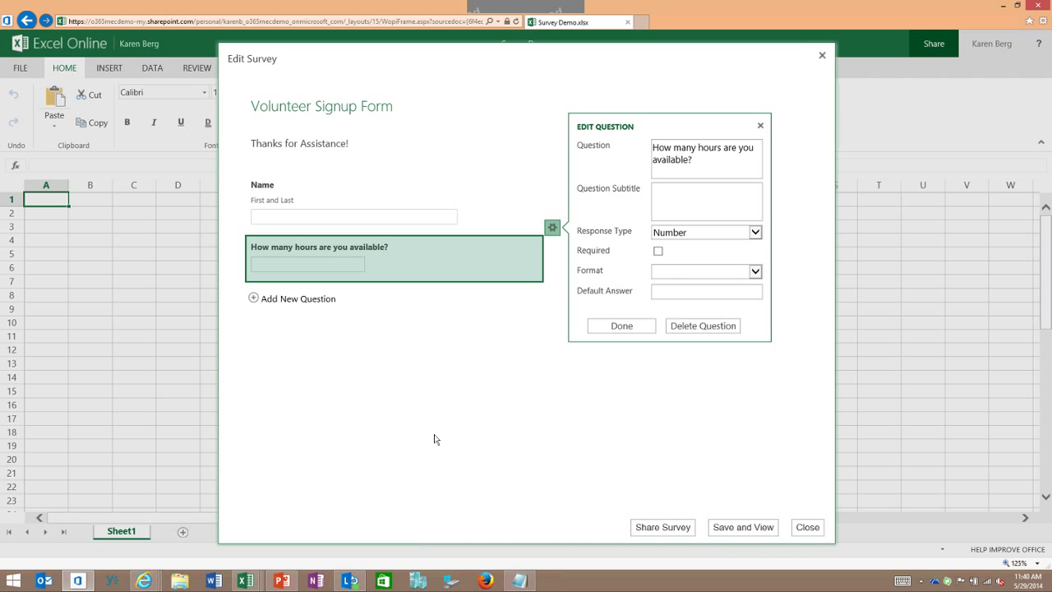
key(Tab)
key(space)
Step: Format the hours answer as Fixed Decimal with 0 decimal places and finish the question
key(Tab)
key(alt+Down)
key(Down)
key(Return)
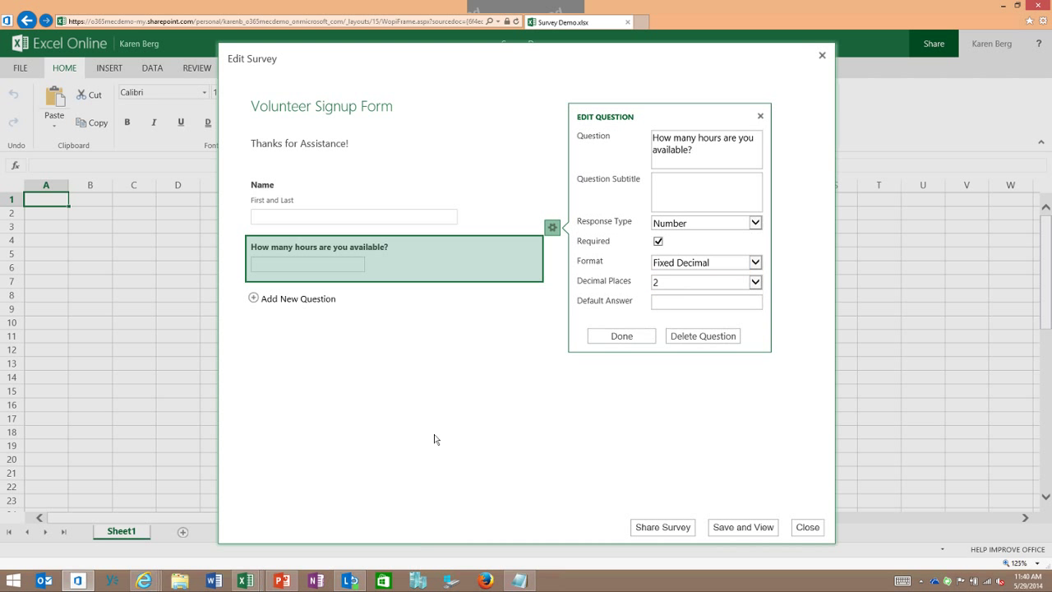
key(Tab)
key(alt+Down)
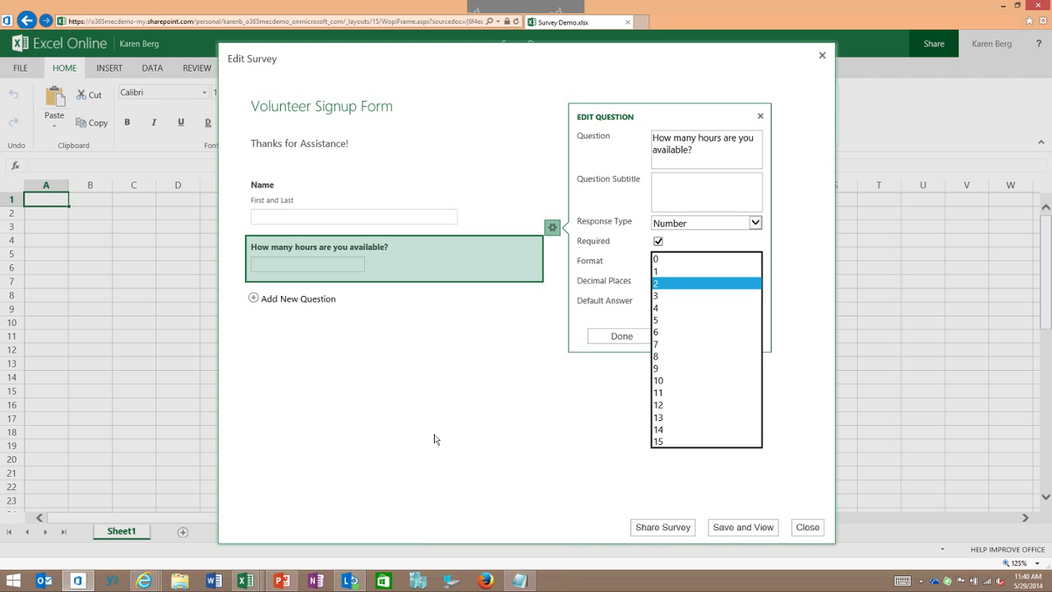
key(Up)
key(Up)
key(Return)
key(Tab)
key(Tab)
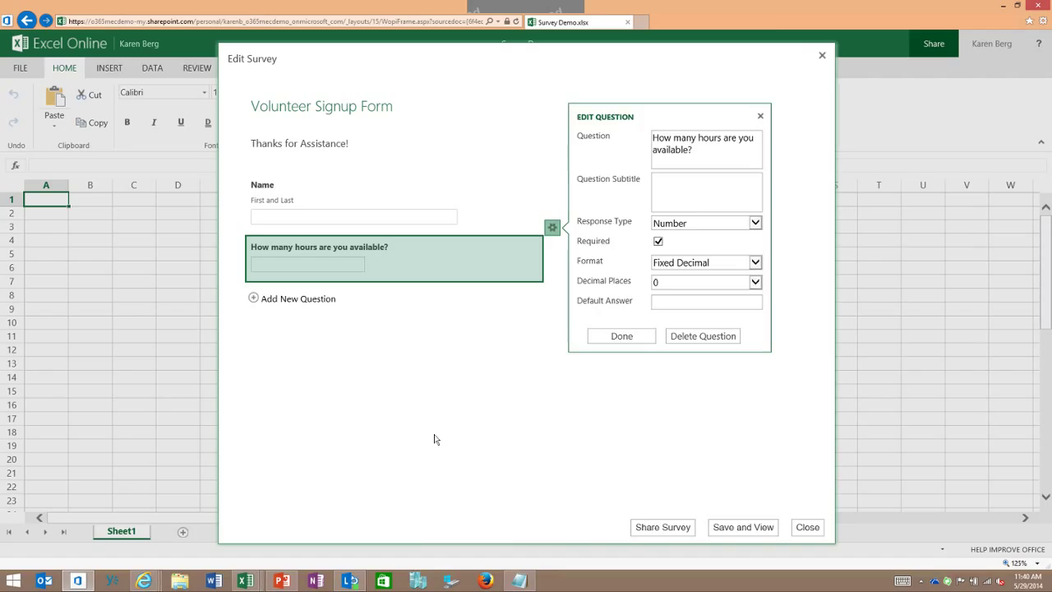
key(Return)
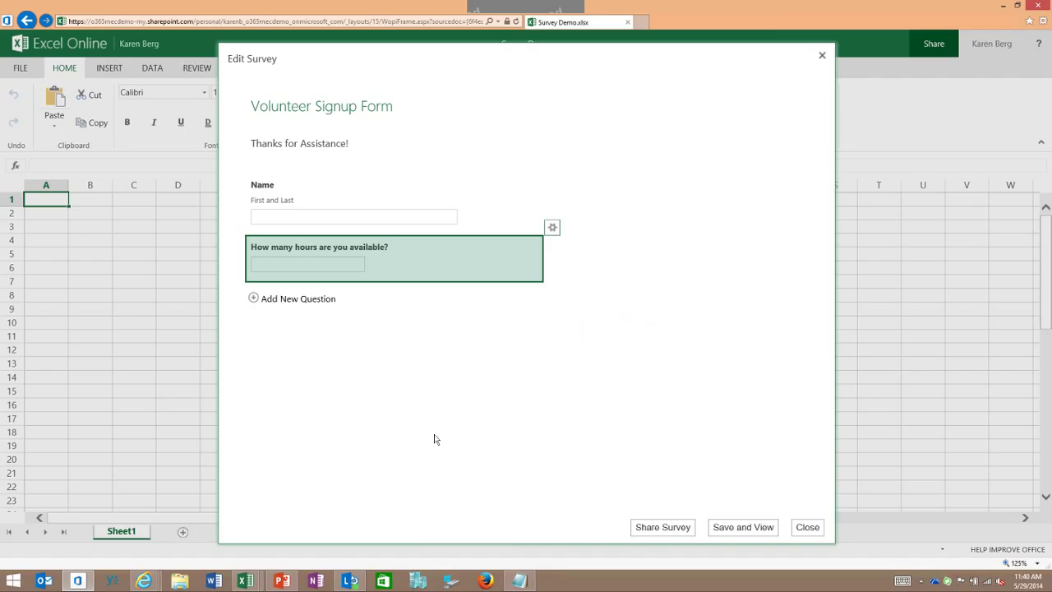
Step: Save and view the survey, then generate its shareable survey link
key(Tab)
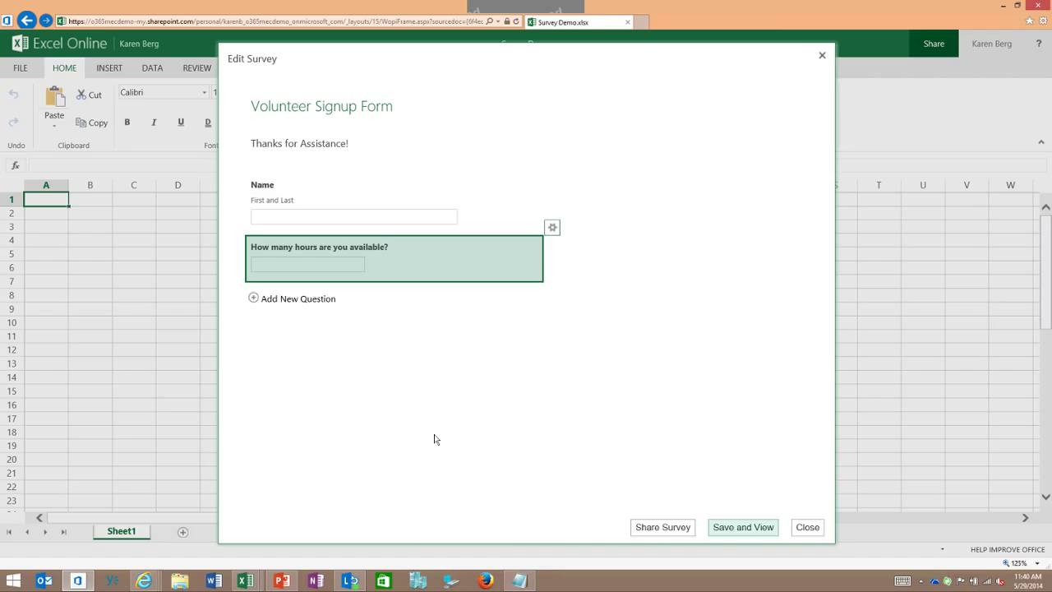
key(Return)
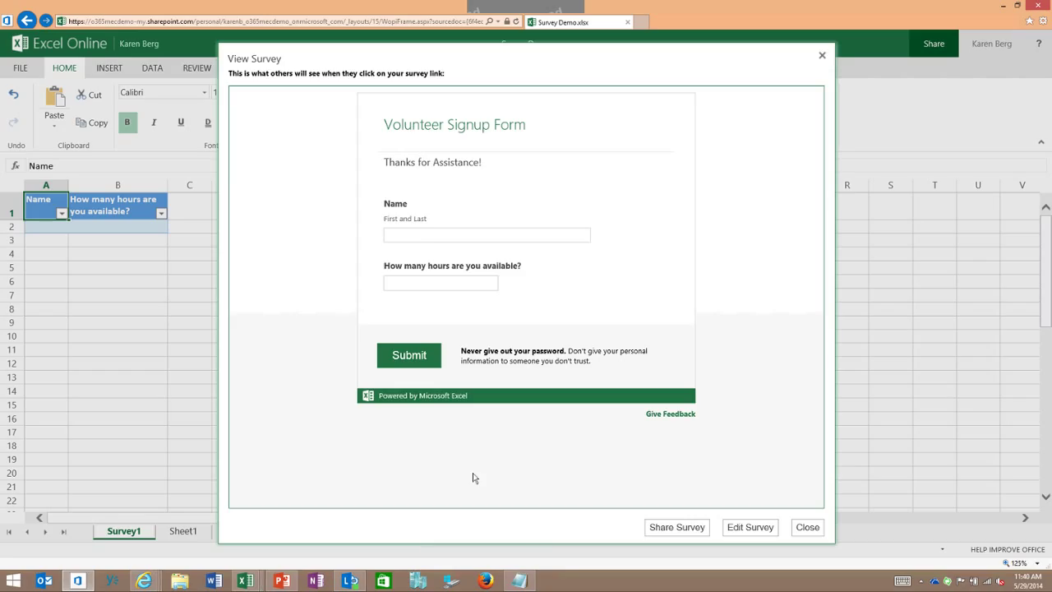
click(676, 527)
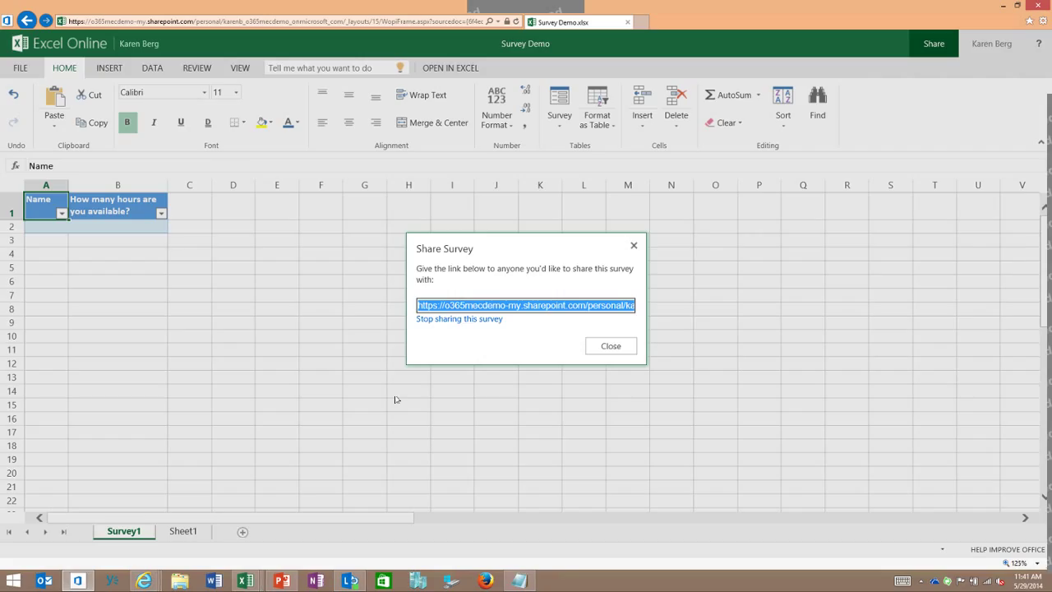
Step: Close the share dialog, widen column A for the Demo Test response, and exit the workbook
key(Escape)
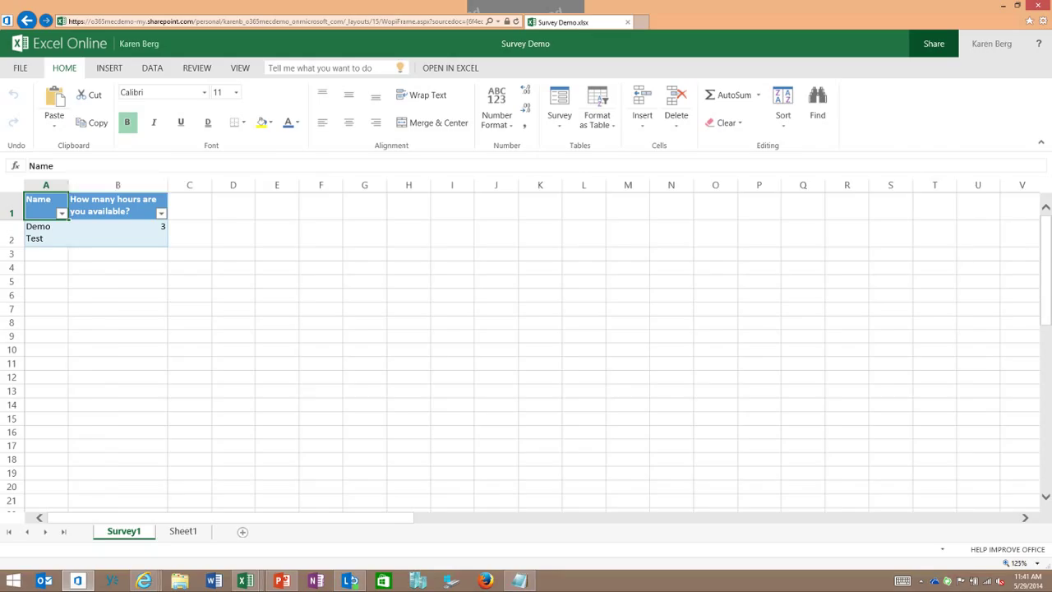
drag(69, 185, 116, 185)
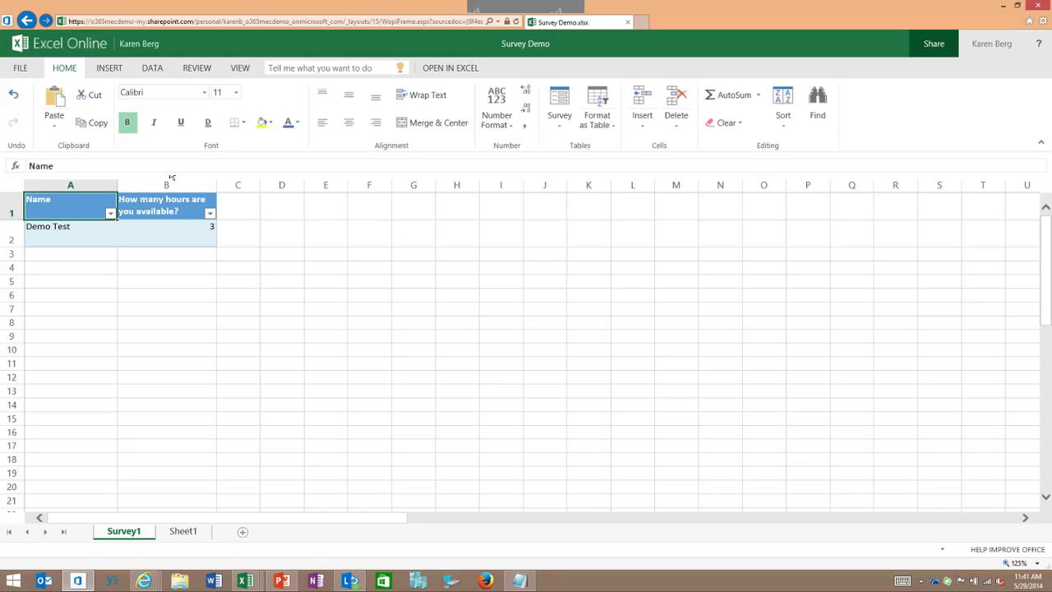
click(19, 67)
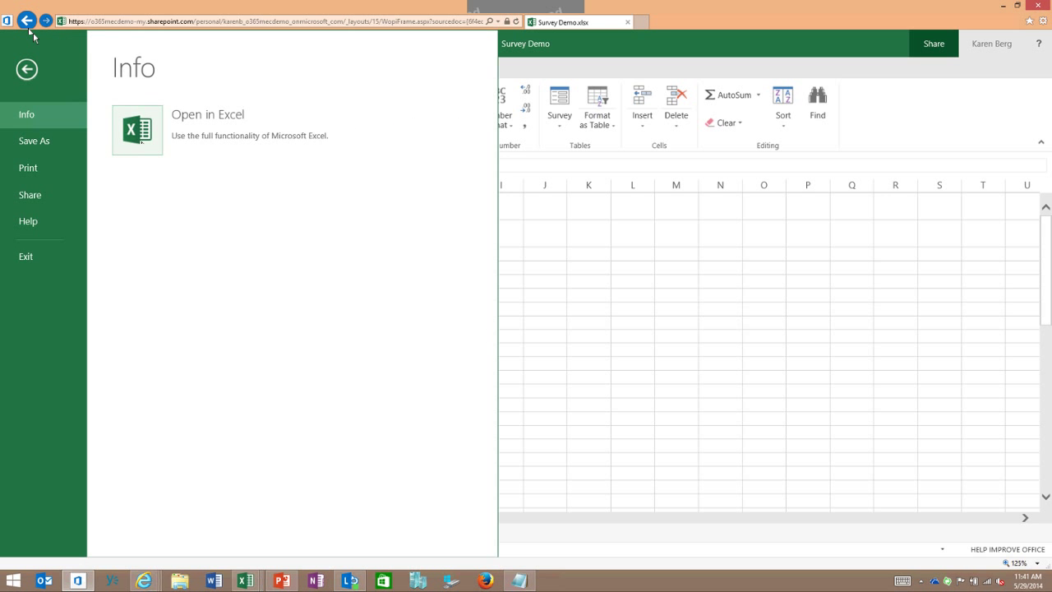
click(526, 530)
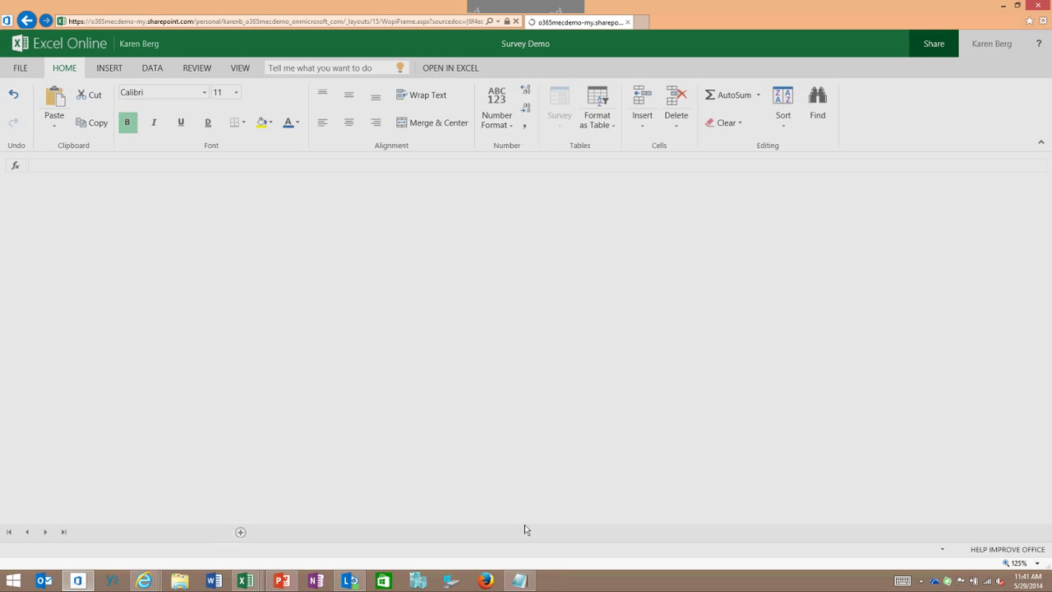